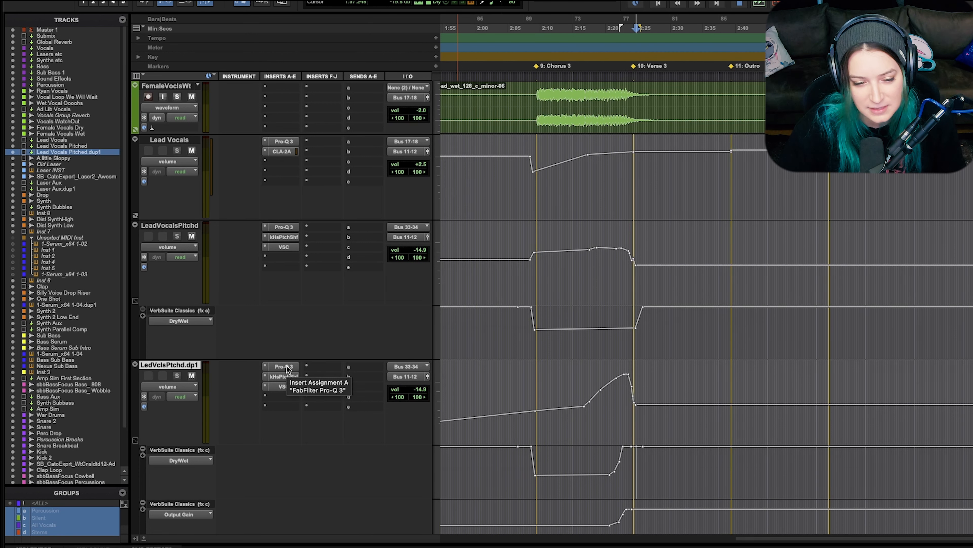
# Open Pro-Q 3 on Lead Vocals Pitched.dup1, toggle its bypass on and off several times, and close the window
pyautogui.click(287, 367)
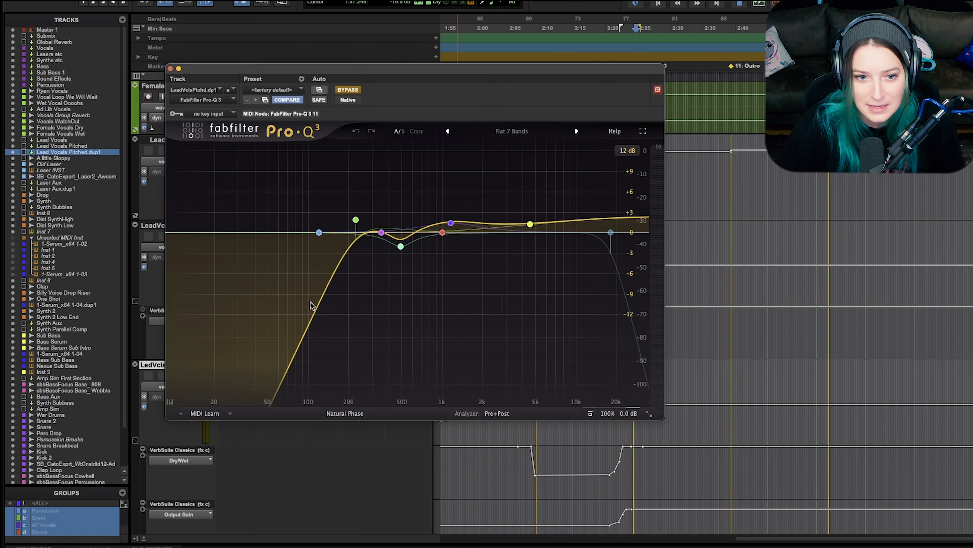
pyautogui.moveTo(380, 65); pyautogui.dragTo(575, 87)
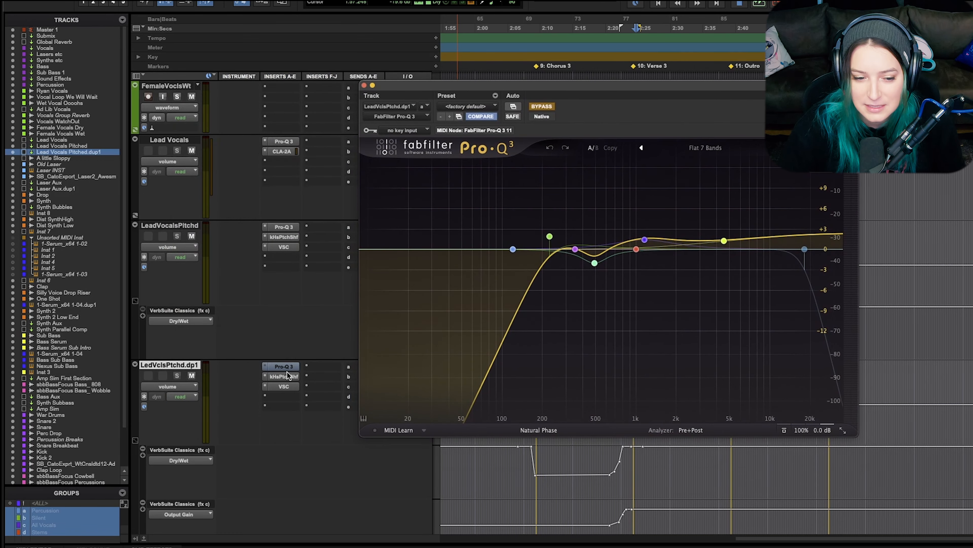
pyautogui.click(540, 109)
pyautogui.click(541, 109)
pyautogui.click(541, 109)
pyautogui.click(541, 109)
pyautogui.click(541, 109)
pyautogui.click(541, 109)
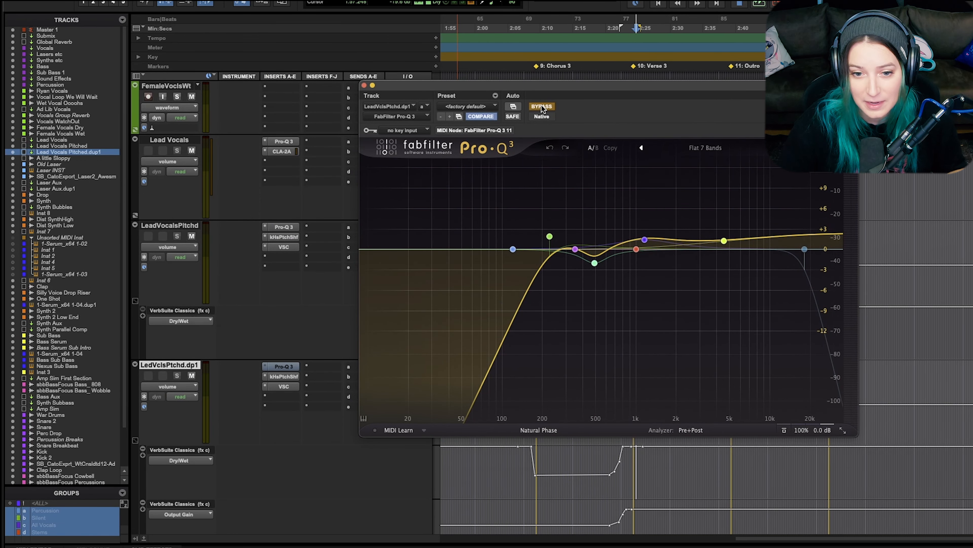
pyautogui.click(363, 86)
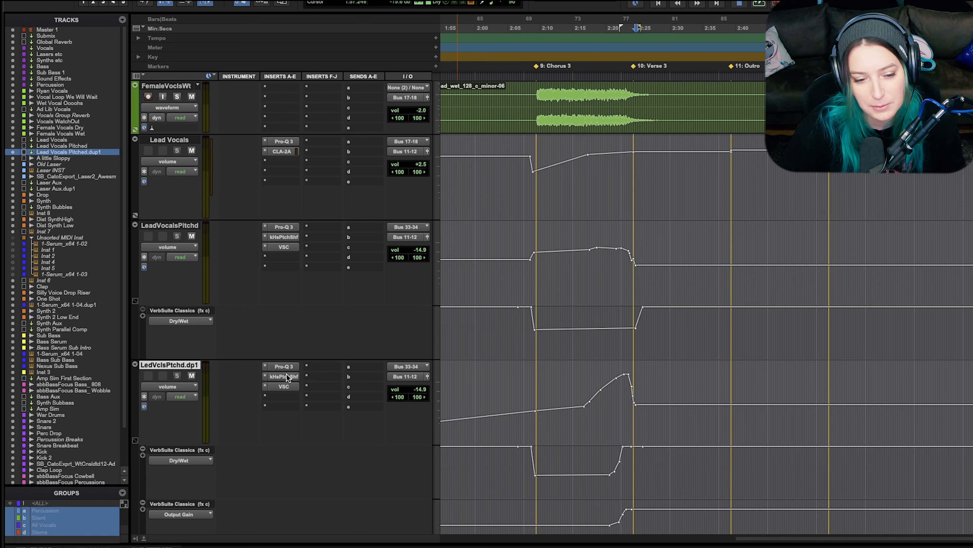
# Copy the kHs Pitch Shifter on Lead Vocals Pitched.dup1 from insert slot B to slot E, inspect the copy, and remove it
pyautogui.moveTo(286, 376); pyautogui.dragTo(285, 404)
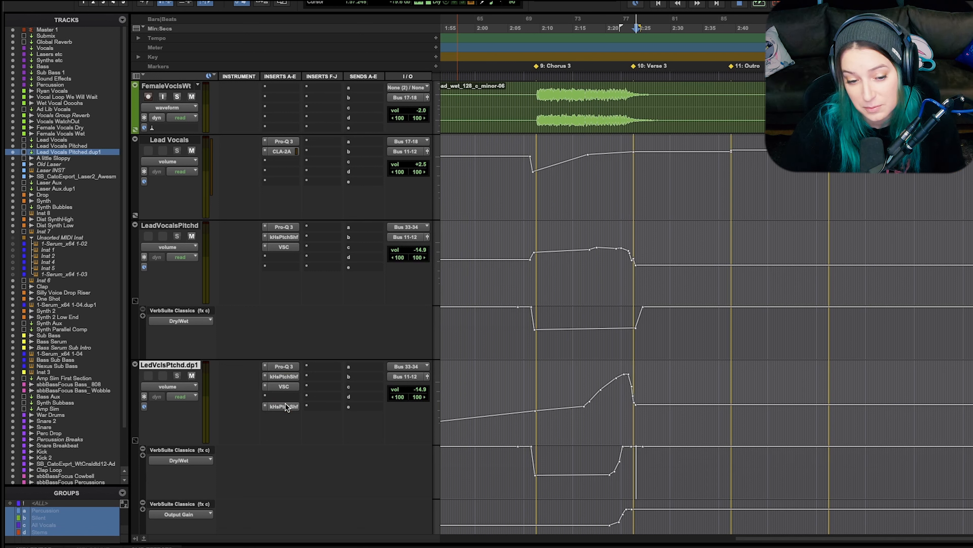
pyautogui.click(284, 407)
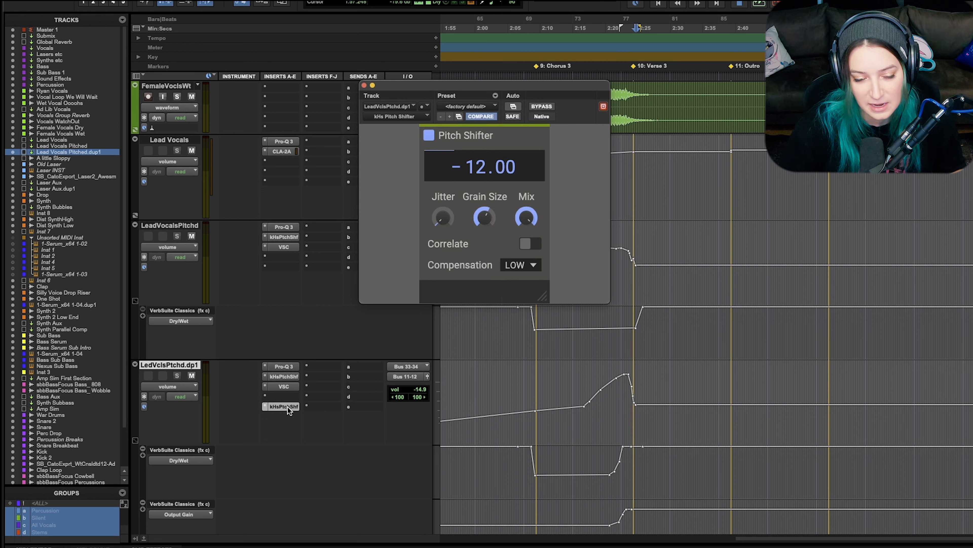
pyautogui.click(264, 406)
pyautogui.click(281, 366)
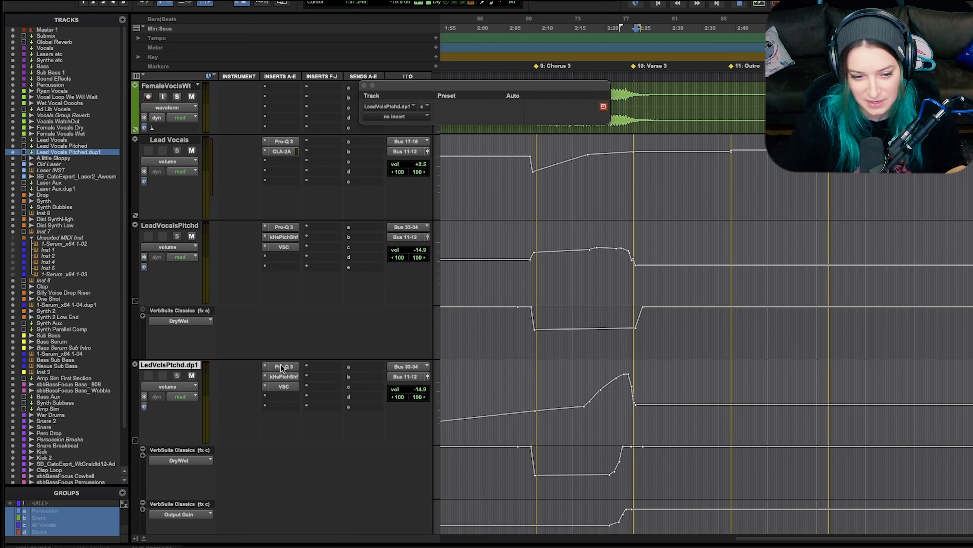
pyautogui.click(364, 85)
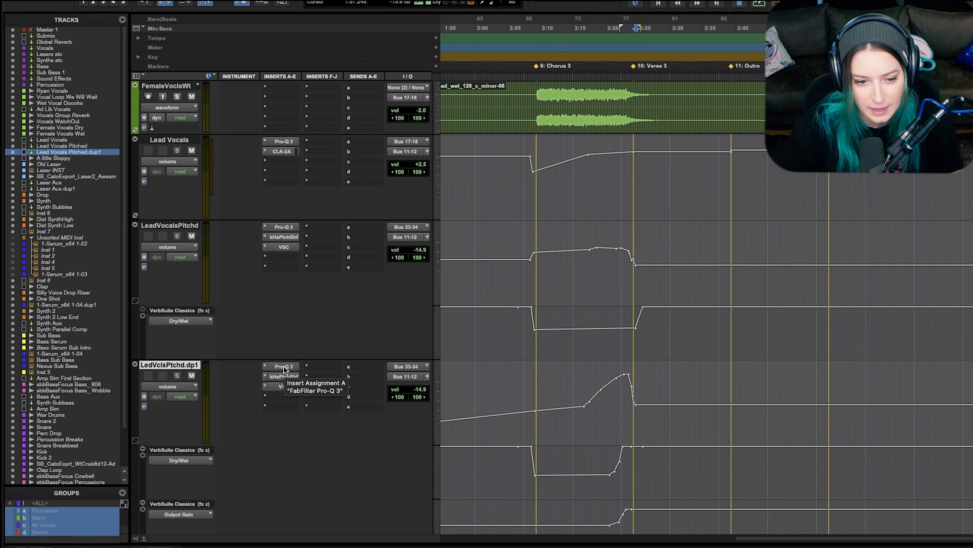
# Open the Pro-Q 3, Pitch Shifter and VSC windows of Lead Vocals Pitched.dup1 and Lead Vocals Pitched, keeping them open together
pyautogui.click(284, 367)
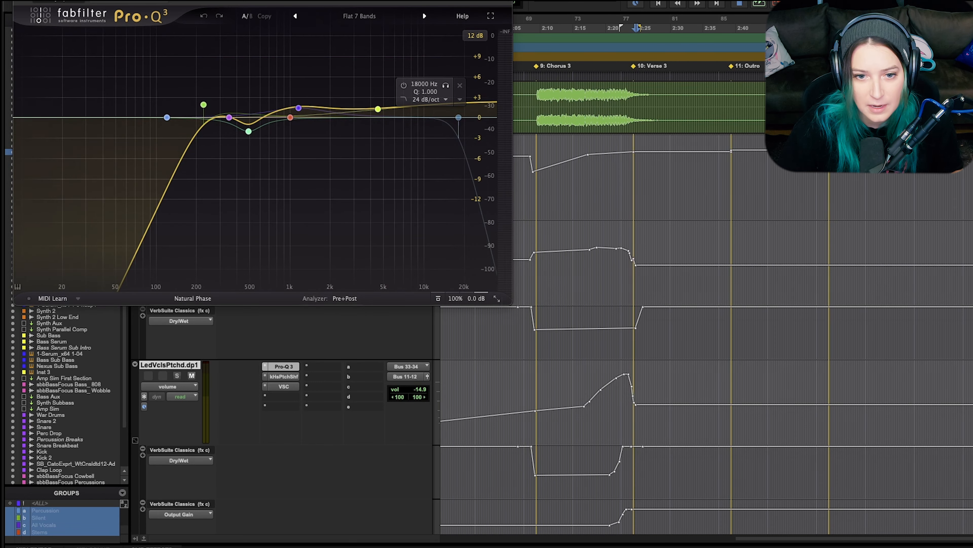
pyautogui.moveTo(487, 1); pyautogui.dragTo(646, 117)
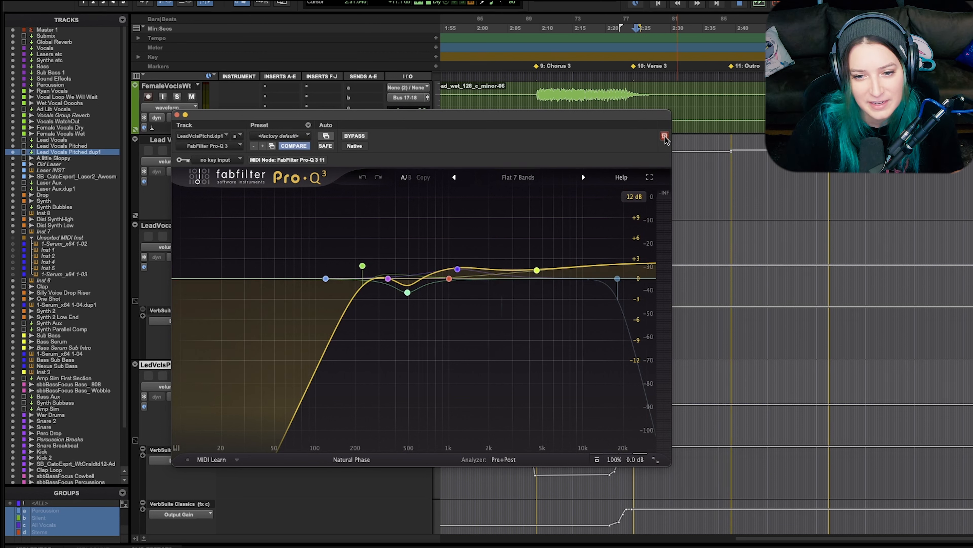
pyautogui.moveTo(633, 113); pyautogui.dragTo(864, 101)
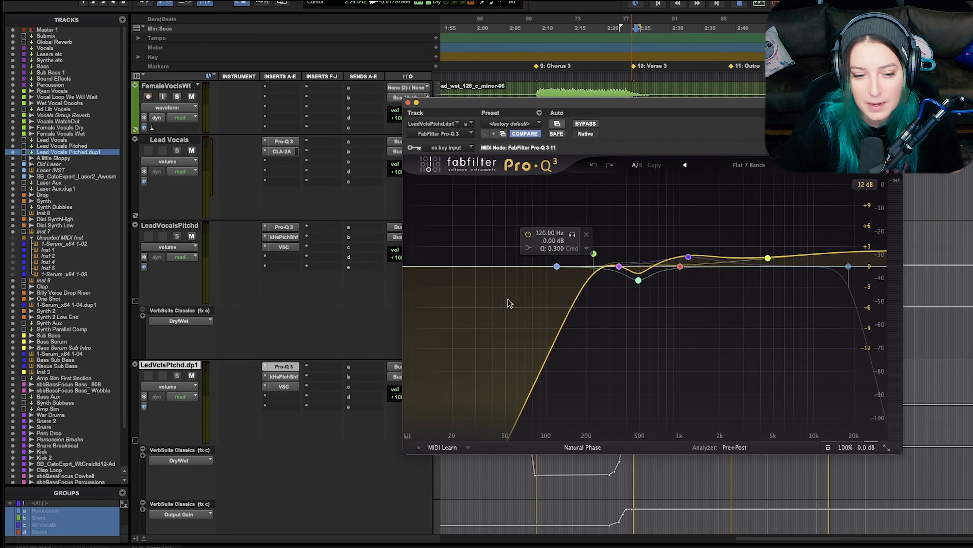
pyautogui.click(284, 376)
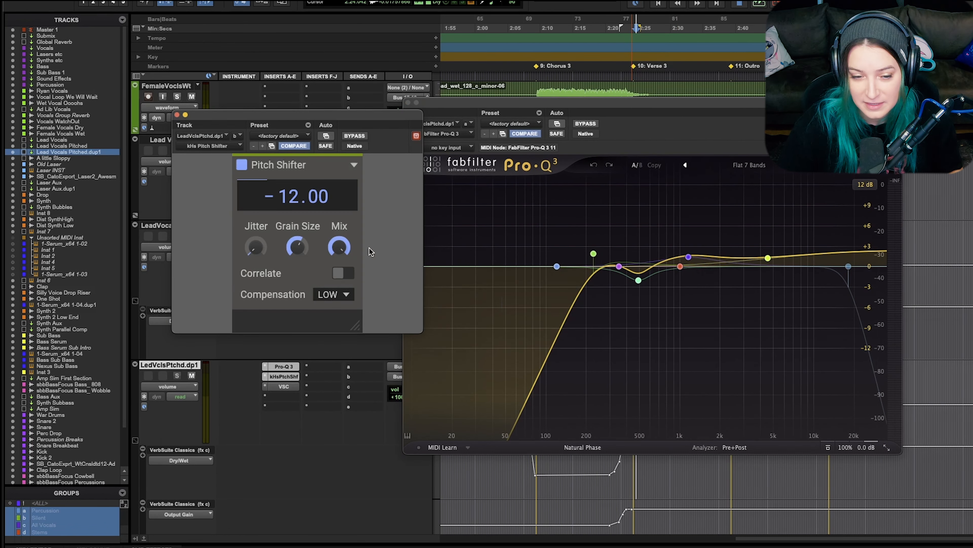
pyautogui.moveTo(394, 115); pyautogui.dragTo(566, 58)
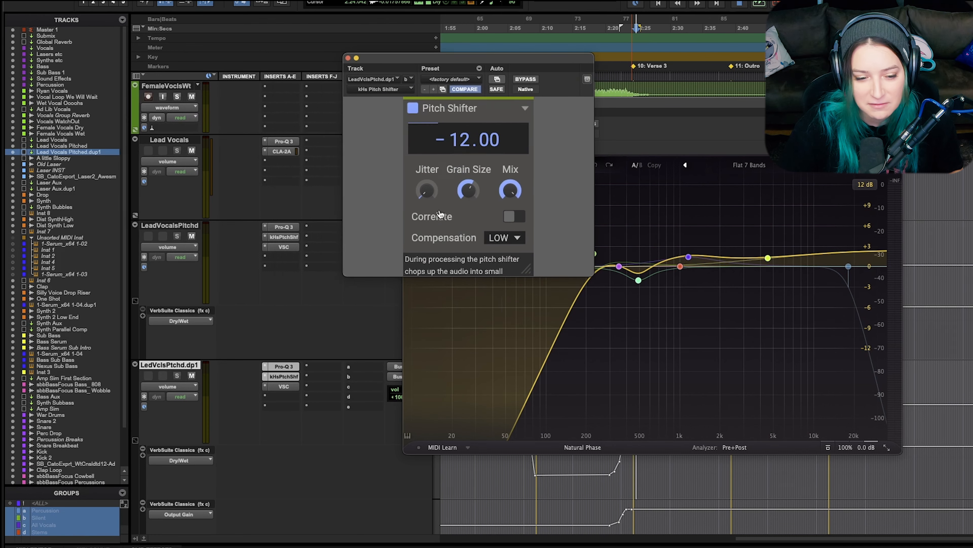
pyautogui.click(287, 386)
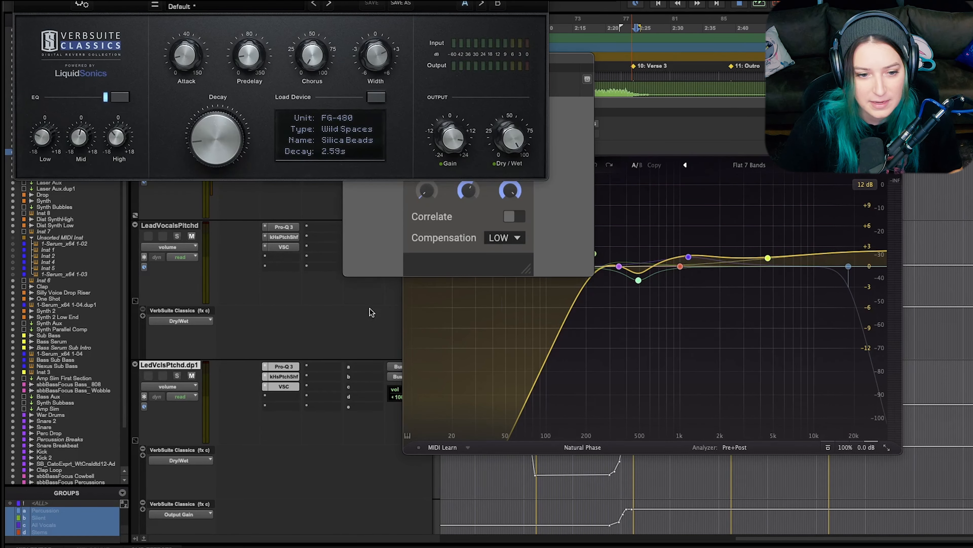
pyautogui.click(282, 237)
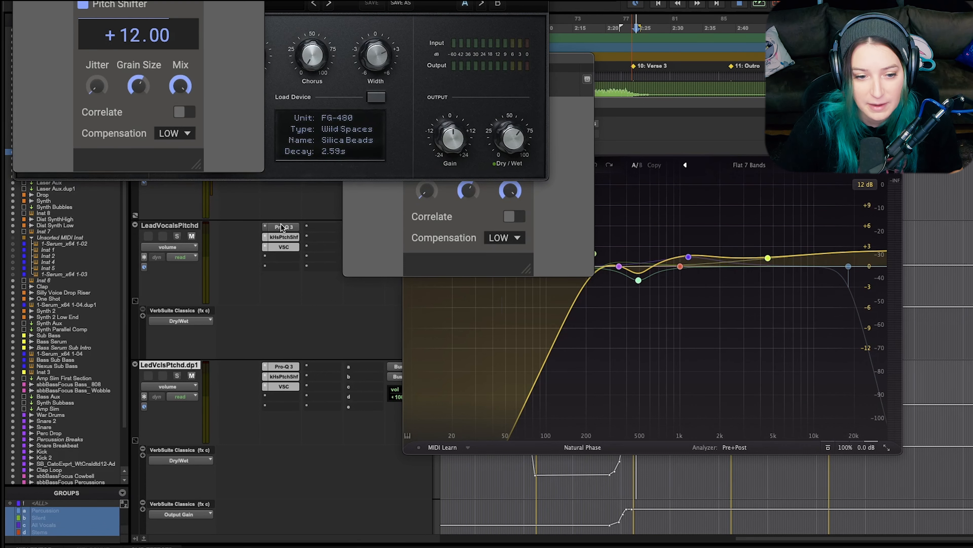
pyautogui.click(283, 226)
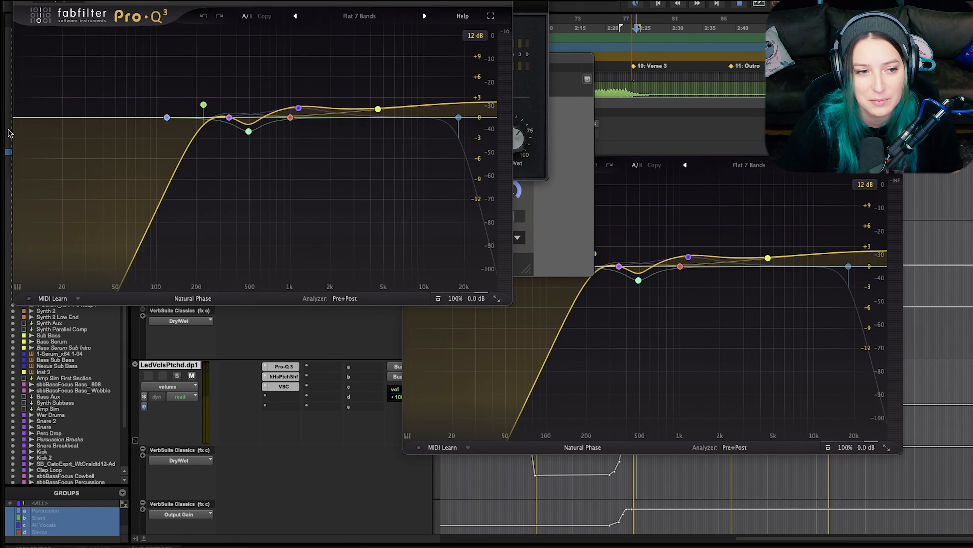
# Close all the open plug-in windows one after another
pyautogui.press('super+w')
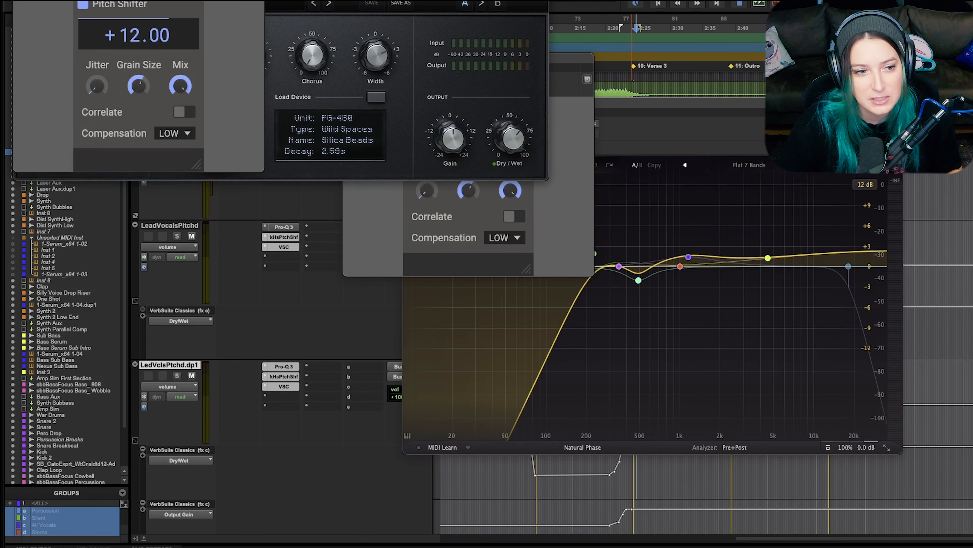
pyautogui.press('super+w')
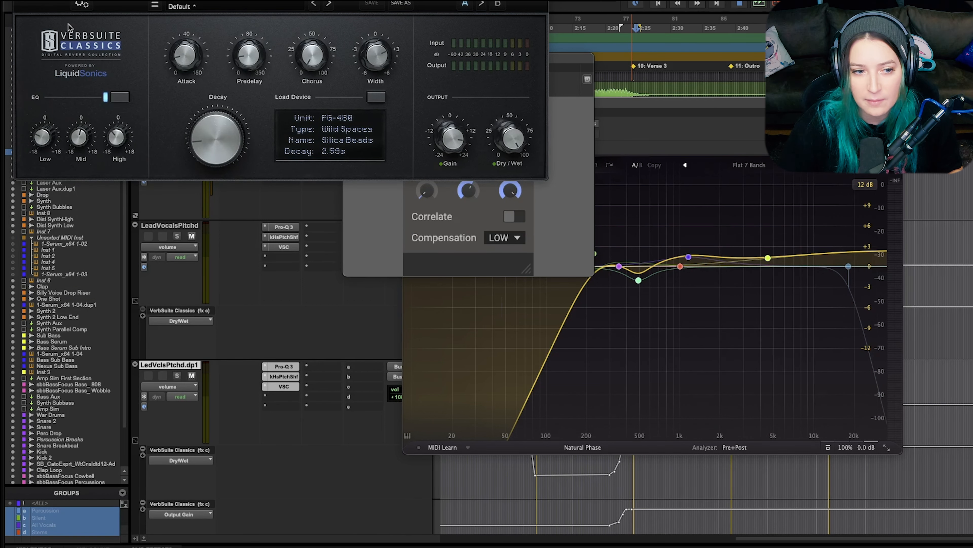
pyautogui.press('super+w')
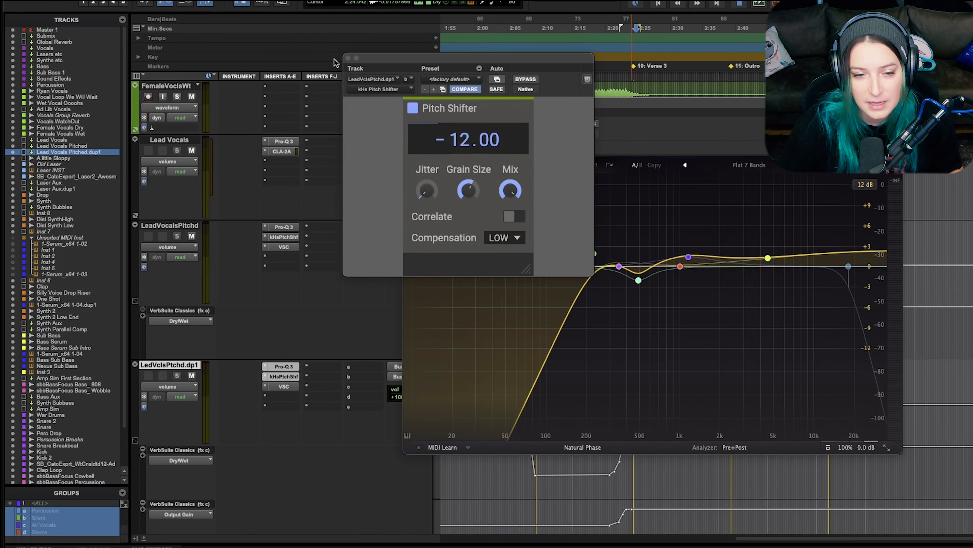
pyautogui.click(348, 58)
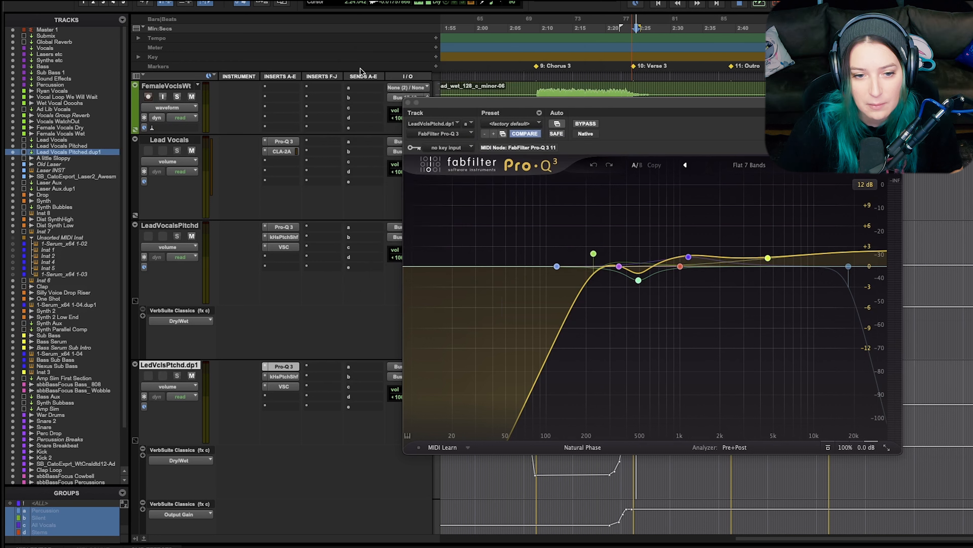
pyautogui.click(408, 102)
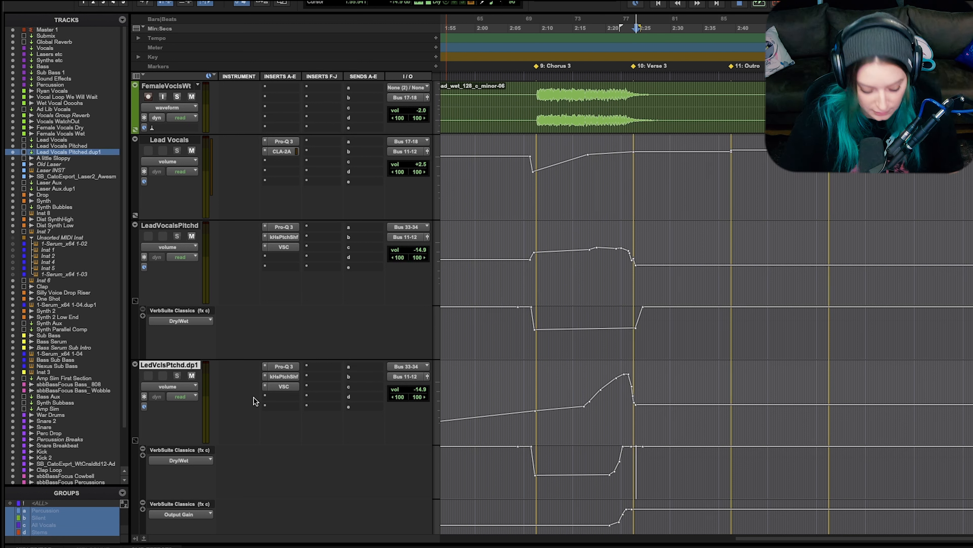
# Mark the multichannel FabFilter Pro-Q 3 (stereo) plug-in as a favourite in the insert list
pyautogui.click(268, 396)
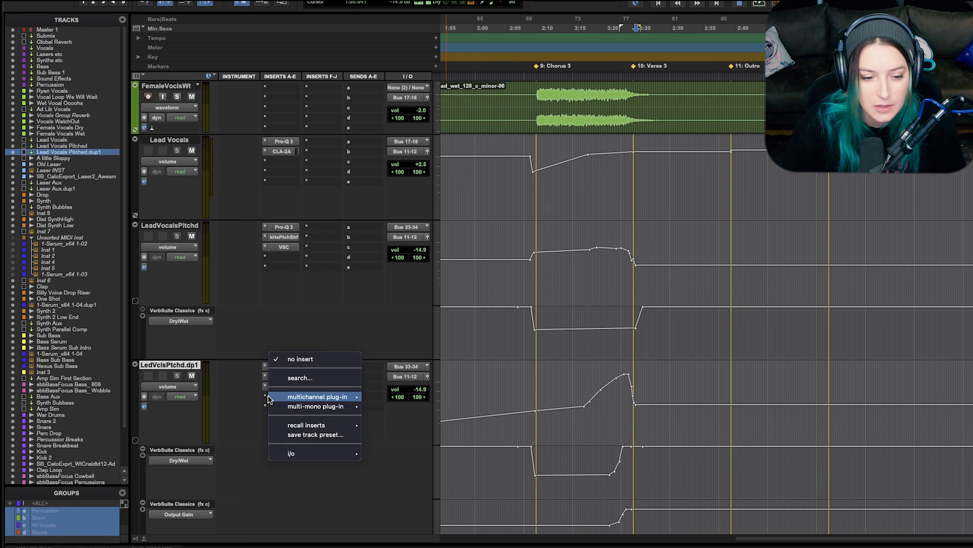
pyautogui.moveTo(318, 397)
pyautogui.moveTo(408, 332)
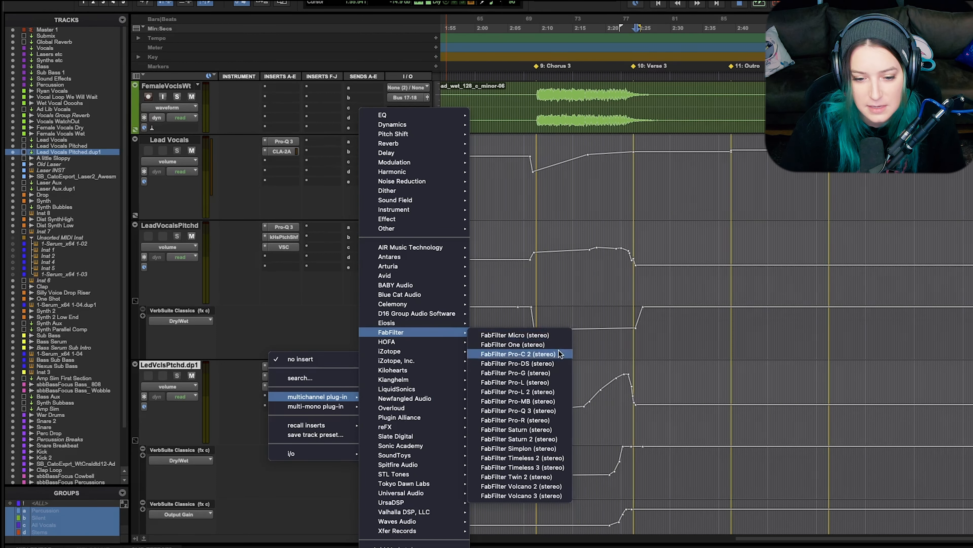
pyautogui.click(549, 410)
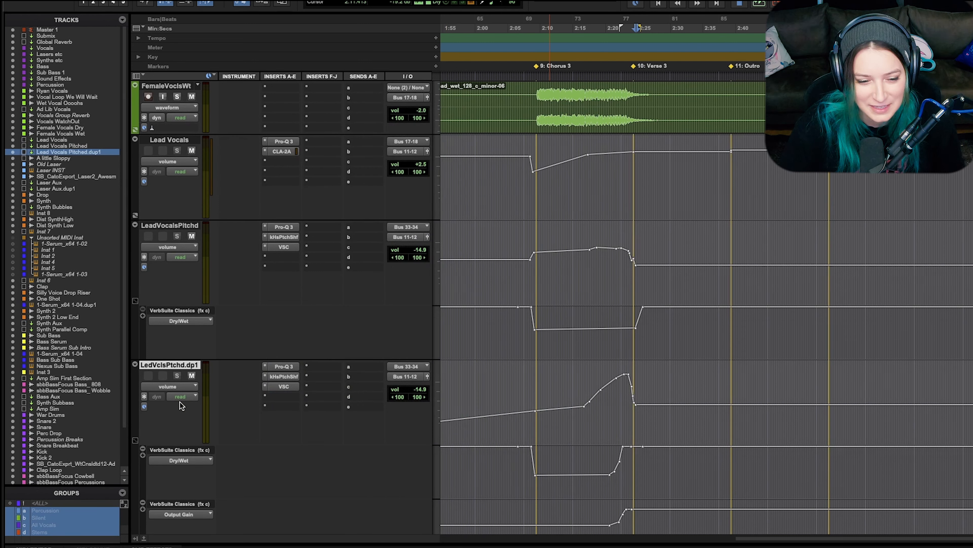
# Insert the favourite FabFilter Pro-Q 3 (stereo) in slot D of Lead Vocals Pitched.dup1 and reset that slot to no insert
pyautogui.click(268, 395)
pyautogui.moveTo(347, 397)
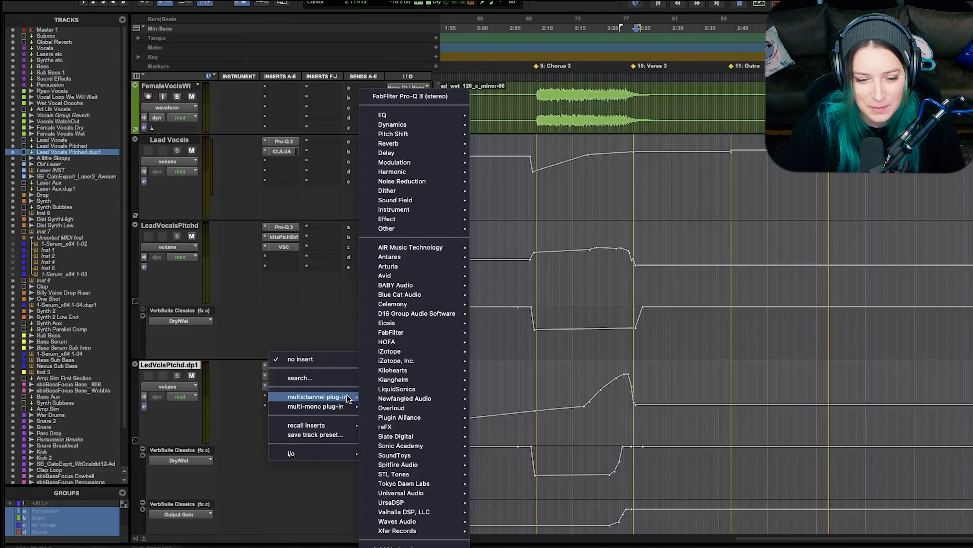
pyautogui.click(426, 97)
pyautogui.click(267, 395)
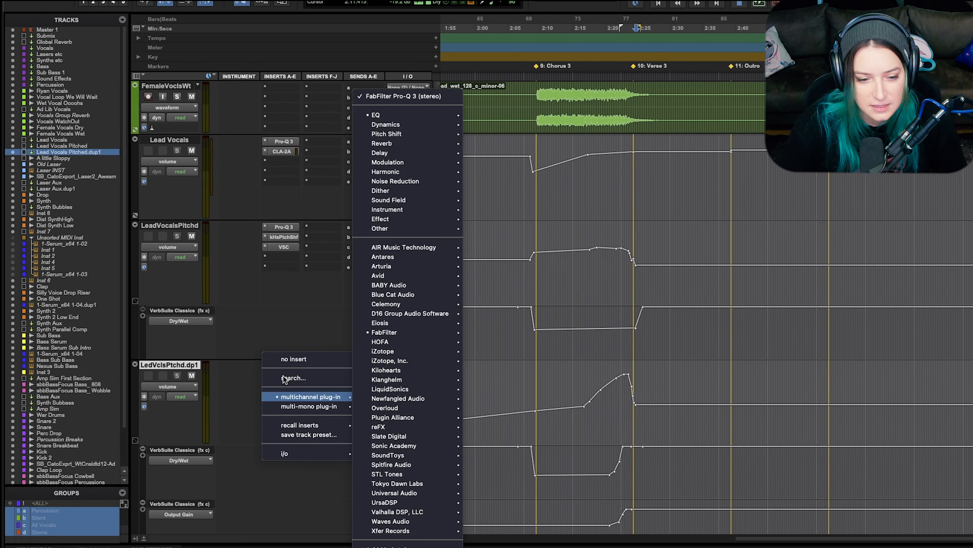
pyautogui.click(288, 356)
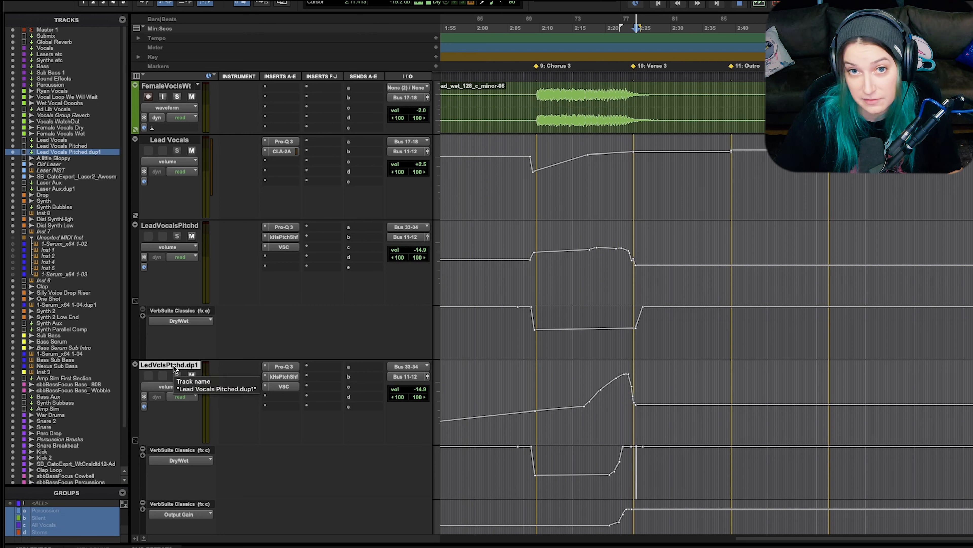
# Toggle the bypass of all inserts A-E on the Lead Vocals Pitched.dup1 track repeatedly
pyautogui.hotkey('shift', 'a')
pyautogui.hotkey('shift', 'a')
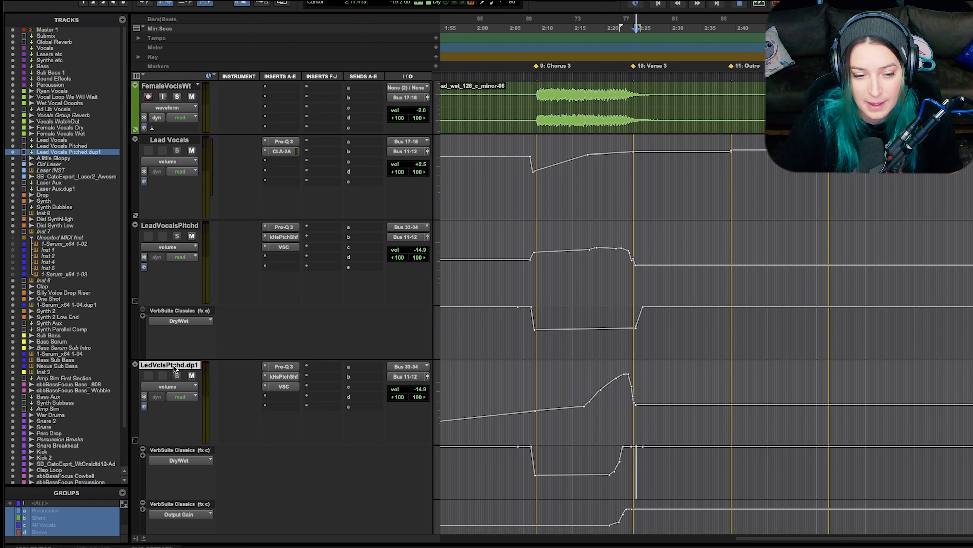
pyautogui.hotkey('shift', 'a')
pyautogui.hotkey('shift', 'a')
pyautogui.hotkey('shift', 'a')
pyautogui.hotkey('shift', 'a')
pyautogui.hotkey('shift', 'a')
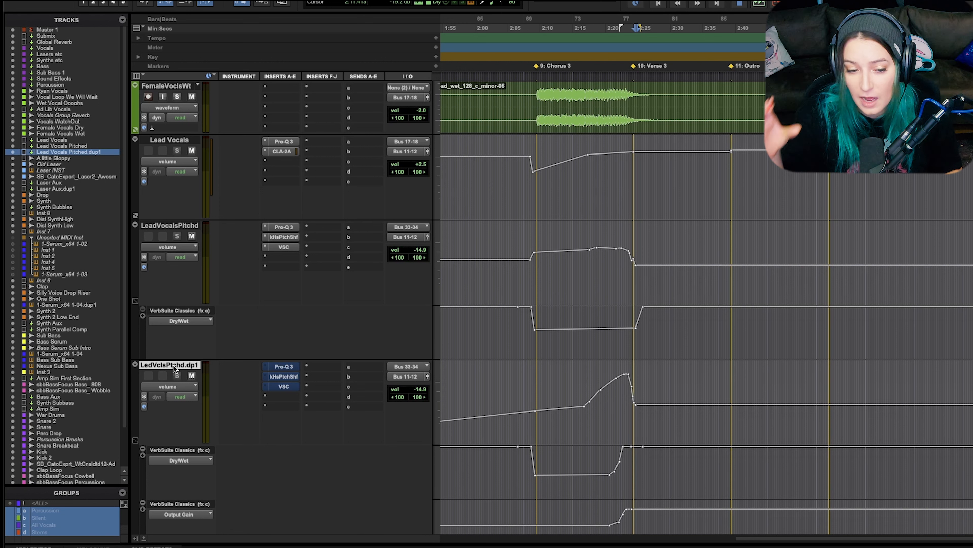
pyautogui.hotkey('shift', 'a')
pyautogui.hotkey('shift', 'a')
pyautogui.hotkey('shift', 'a')
pyautogui.hotkey('shift', 'a')
pyautogui.hotkey('shift', 'a')
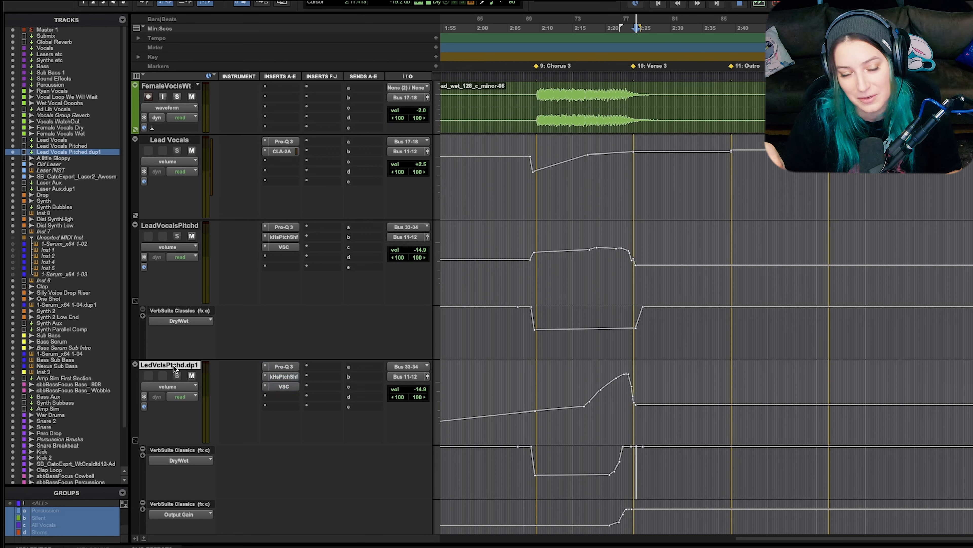
pyautogui.hotkey('shift', 'a')
pyautogui.hotkey('shift', 'a')
pyautogui.hotkey('shift', 'a')
pyautogui.hotkey('shift', 'a')
pyautogui.hotkey('shift', 'a')
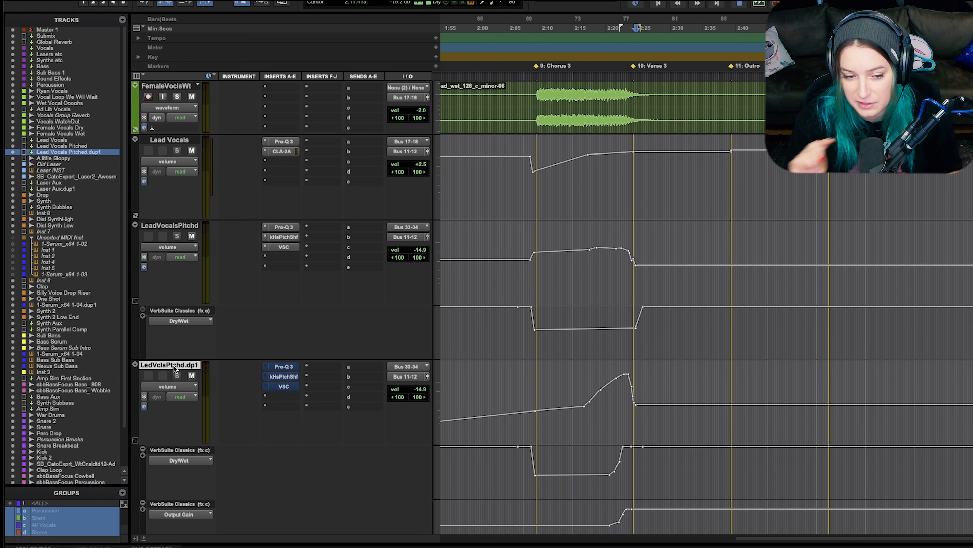
# Add the Lead Vocals Pitched track to the selection and repeatedly toggle the bypass of inserts A-E on both selected tracks
pyautogui.keyDown('shift'); pyautogui.click(171, 224); pyautogui.keyUp('shift')
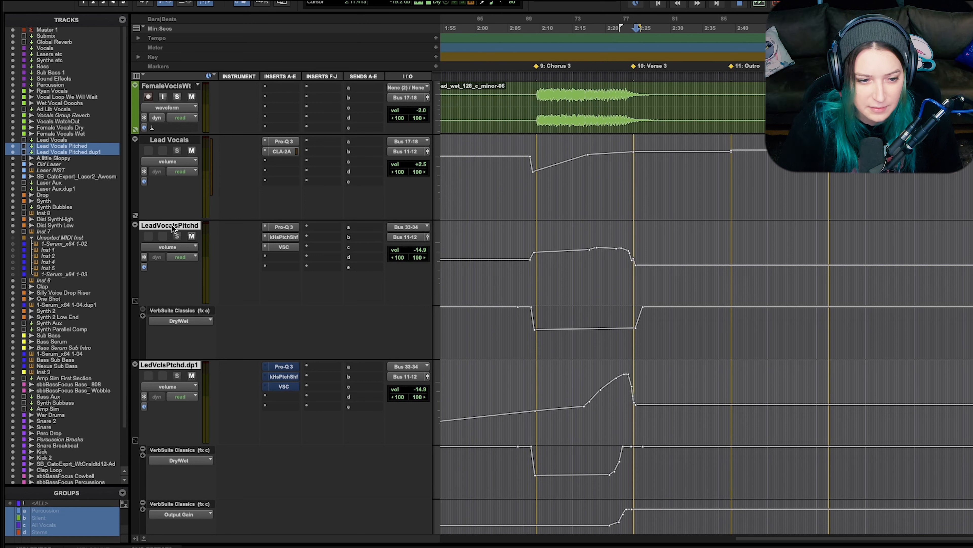
pyautogui.hotkey('shift', 'a')
pyautogui.hotkey('shift', 'a')
pyautogui.hotkey('shift', 'a')
pyautogui.hotkey('shift', 'a')
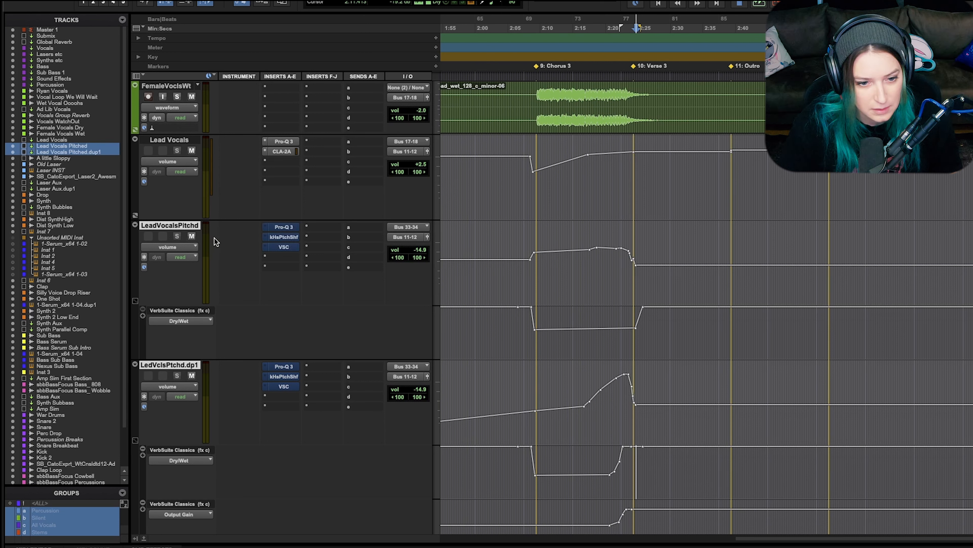
pyautogui.hotkey('shift', 'a')
pyautogui.hotkey('shift', 'a')
pyautogui.hotkey('shift', 'a')
pyautogui.hotkey('shift', 'a')
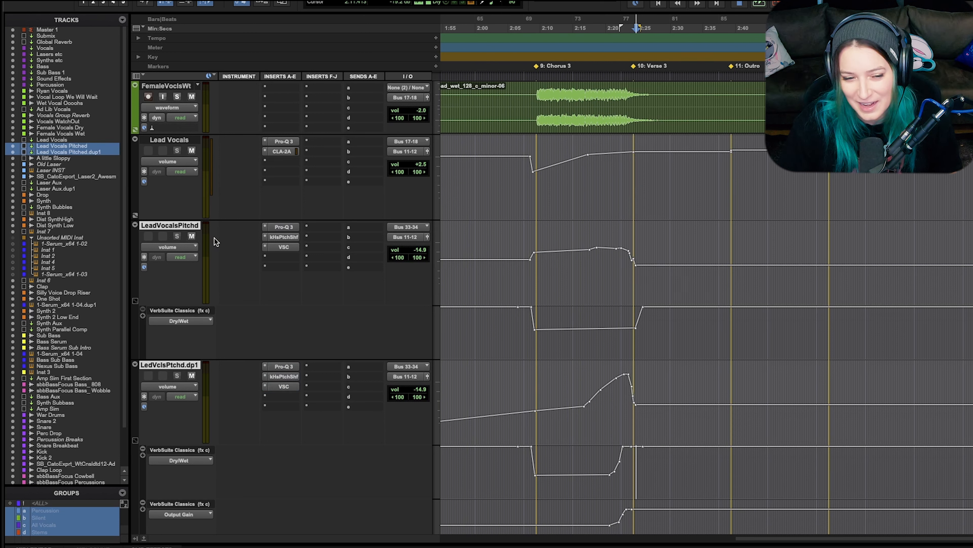
pyautogui.hotkey('shift', 'a')
pyautogui.hotkey('shift', 'a')
pyautogui.hotkey('shift', 'a')
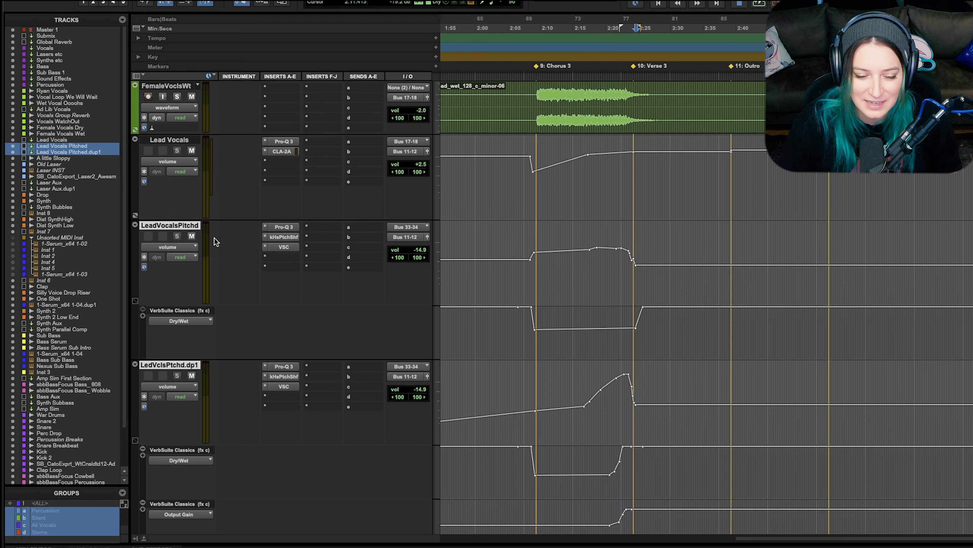
# Keep switching the bypass of inserts A-E on and off across the selected Lead Vocals Pitched and Lead Vocals Pitched.dup1 tracks
pyautogui.hotkey('shift', 'a')
pyautogui.hotkey('shift', 'a')
pyautogui.hotkey('shift', 'a')
pyautogui.hotkey('shift', 'a')
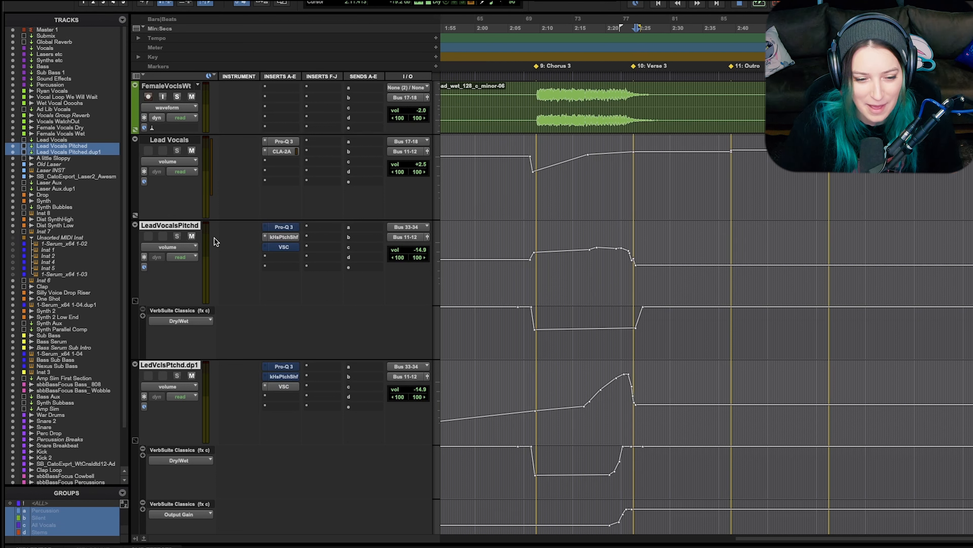
pyautogui.hotkey('shift', 'a')
pyautogui.hotkey('shift', 'a')
pyautogui.hotkey('shift', 'a')
pyautogui.hotkey('shift', 'a')
pyautogui.hotkey('shift', 'a')
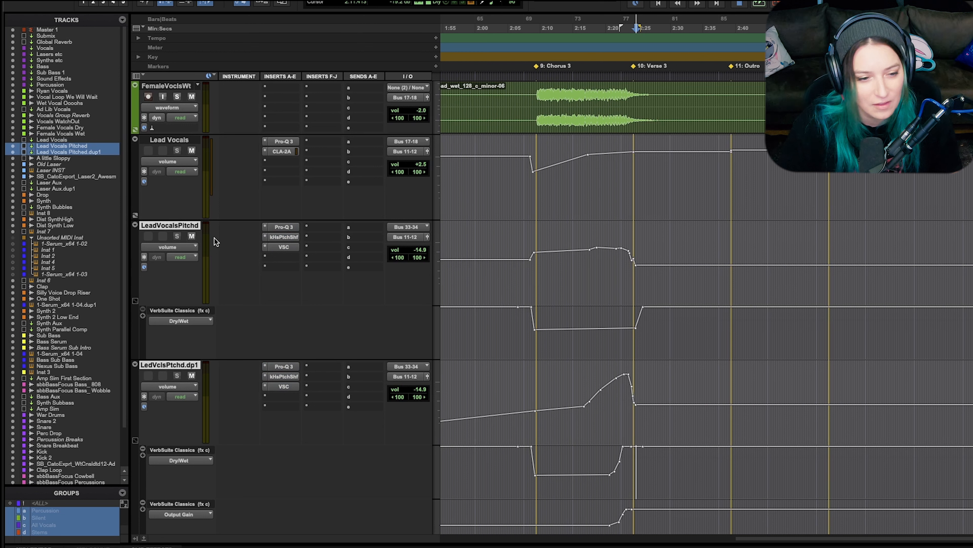
pyautogui.hotkey('shift', 'a')
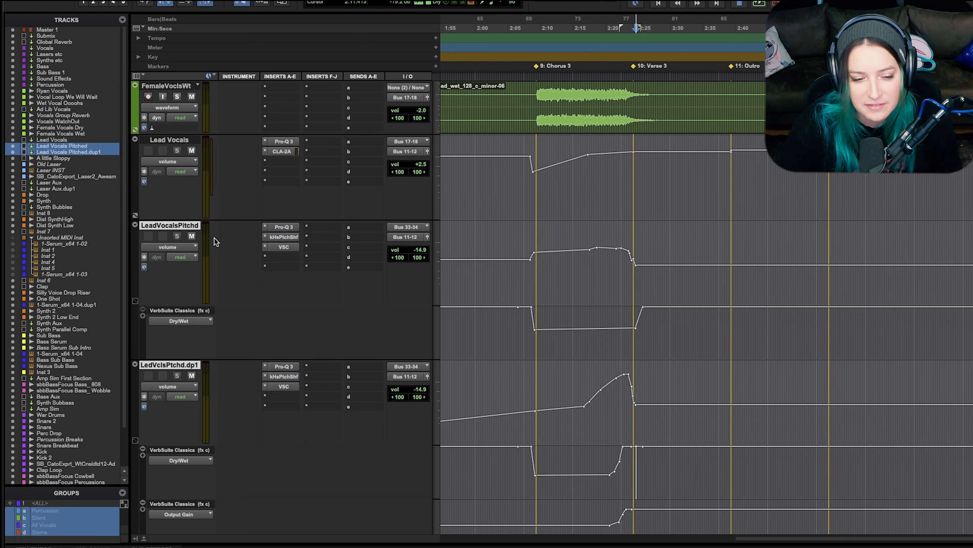
# Select only the Lead Vocals Pitched.dup1 track and insert Plugin Alliance's multichannel bx_cleansweep V2 (stereo) in slot H
pyautogui.click(158, 147)
pyautogui.click(181, 364)
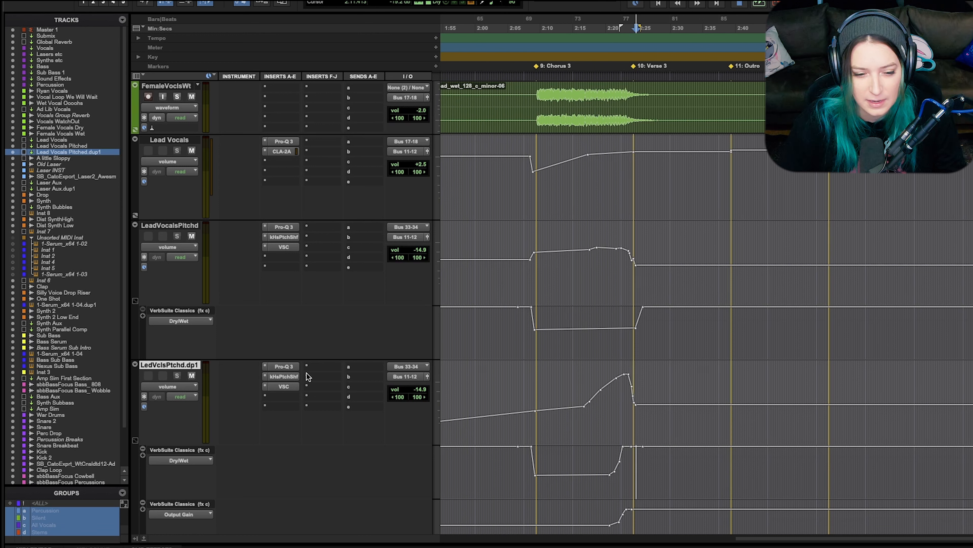
pyautogui.click(313, 387)
pyautogui.moveTo(313, 387)
pyautogui.moveTo(425, 389)
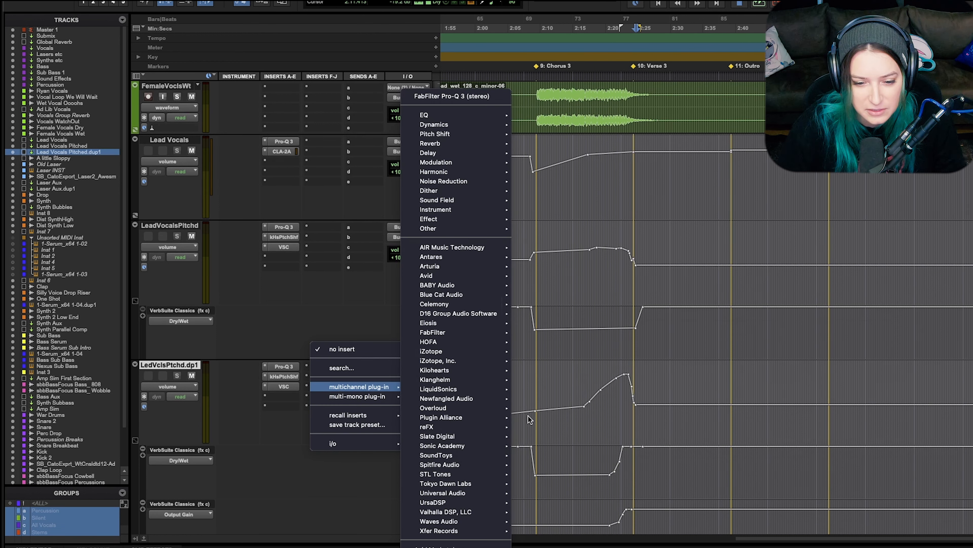
pyautogui.moveTo(482, 418)
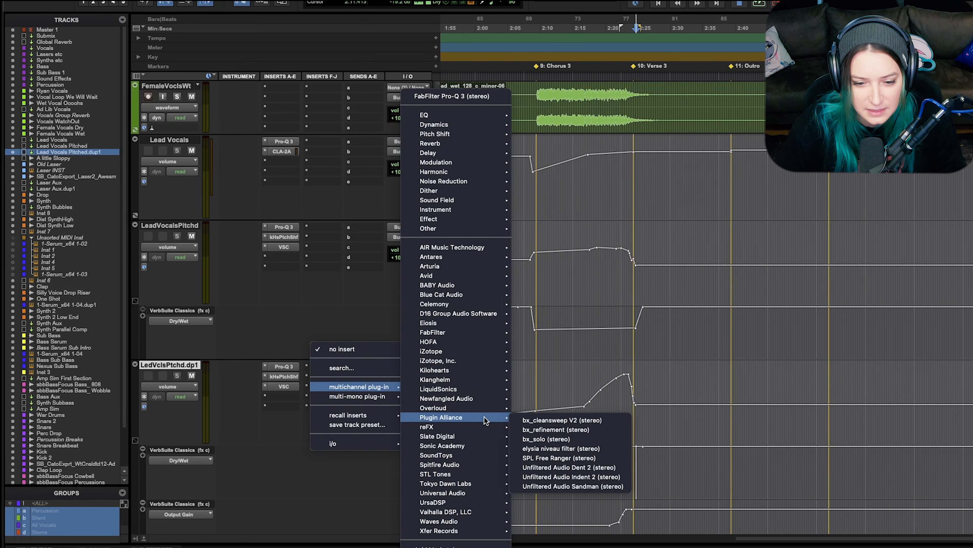
pyautogui.click(550, 421)
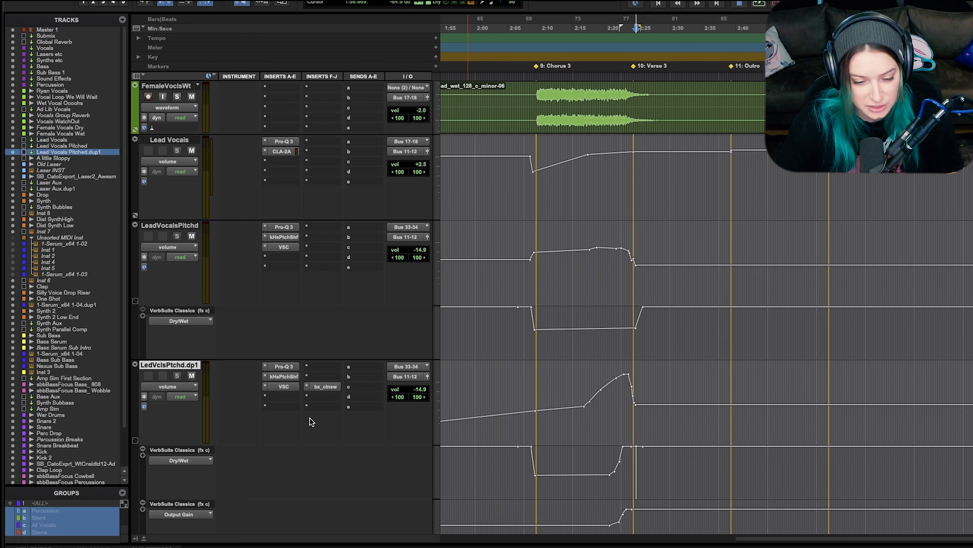
# Toggle the bypass of inserts A-E and of the bx_cleansweep insert on Lead Vocals Pitched.dup1
pyautogui.hotkey('shift', 'a')
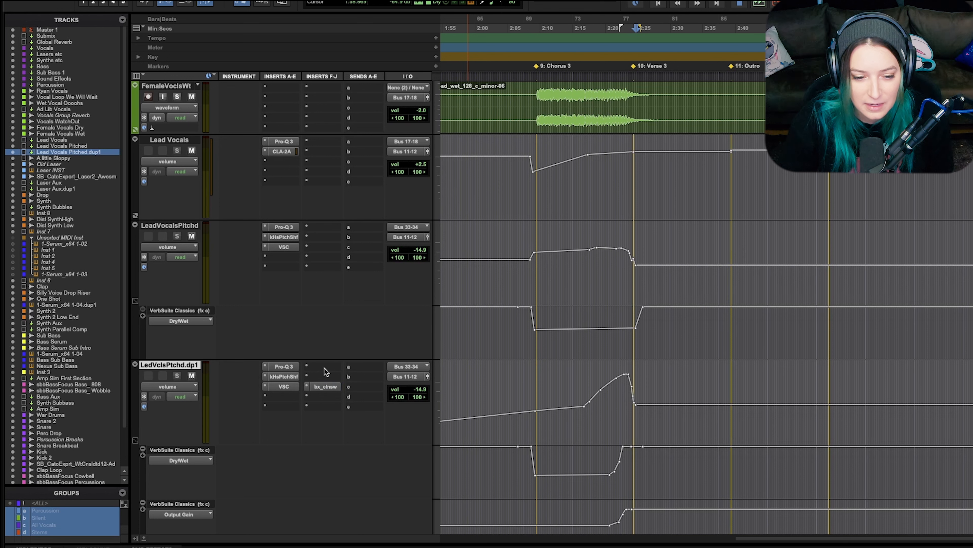
pyautogui.keyDown('super'); pyautogui.click(316, 387); pyautogui.keyUp('super')
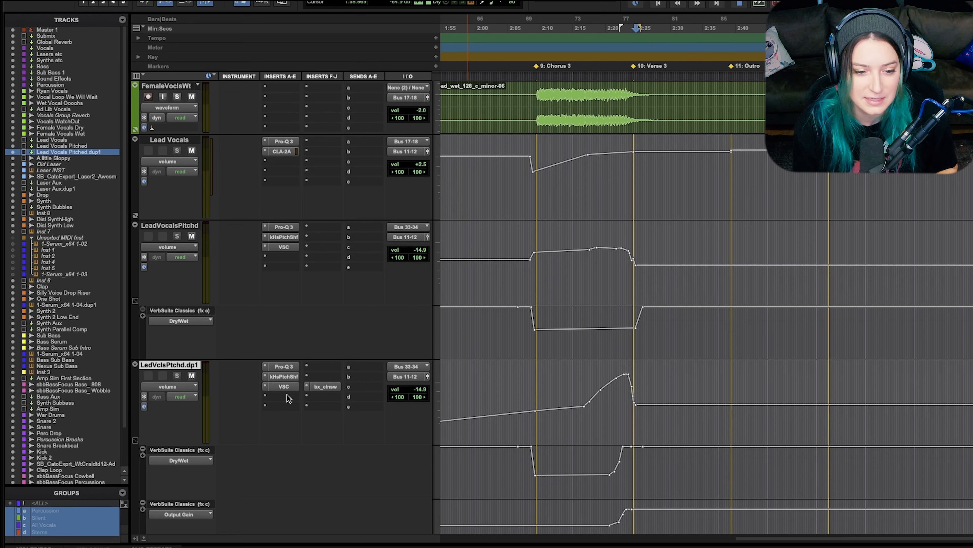
# Insert the multichannel dynamics plug-in CLA-2A (stereo) in slot D of Lead Vocals Pitched.dup1
pyautogui.click(268, 391)
pyautogui.moveTo(296, 395)
pyautogui.moveTo(395, 124)
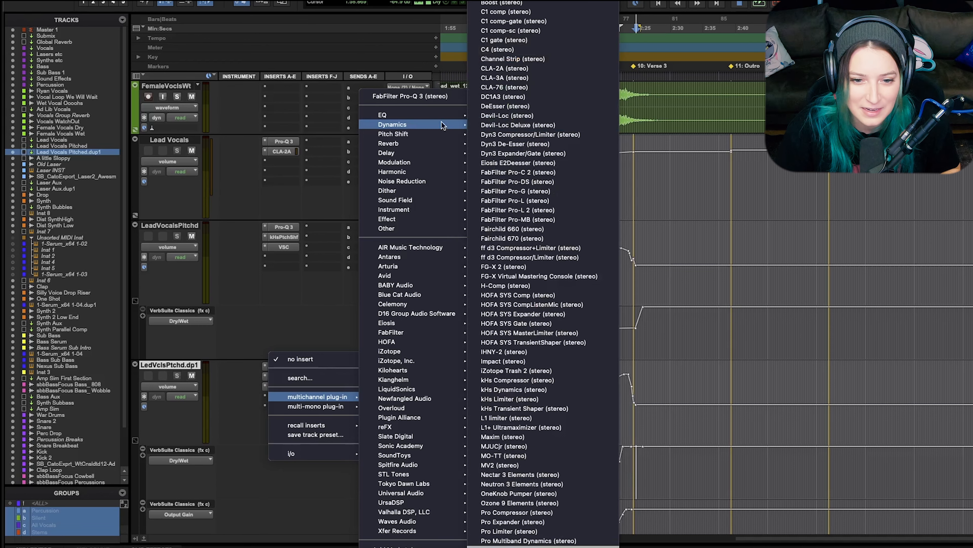
pyautogui.click(510, 68)
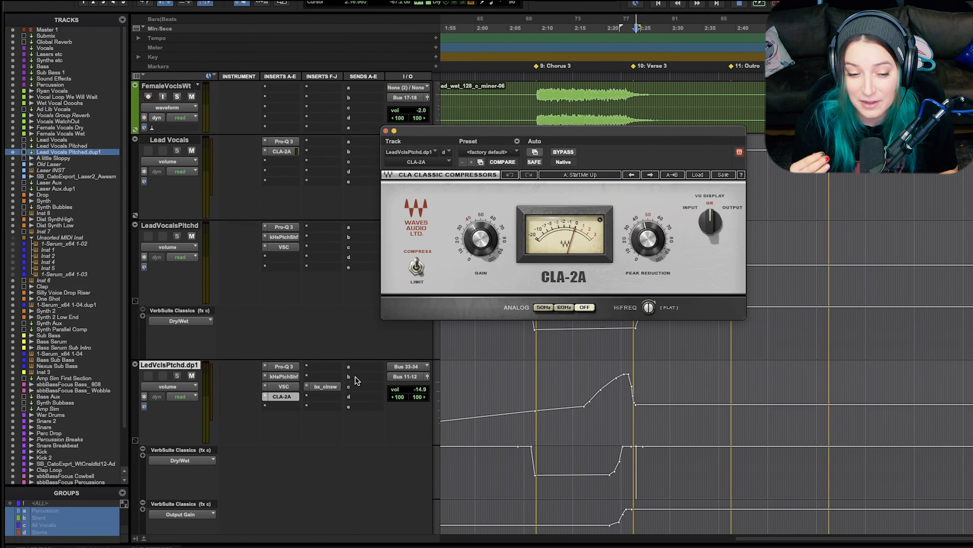
# Repeatedly toggle the bypass of only the dynamics plug-ins on the selected Lead Vocals Pitched.dup1 track
pyautogui.hotkey('shift', 'c')
pyautogui.hotkey('shift', 'c')
pyautogui.hotkey('shift', 'c')
pyautogui.hotkey('shift', 'c')
pyautogui.hotkey('shift', 'c')
pyautogui.hotkey('shift', 'c')
pyautogui.hotkey('shift', 'c')
pyautogui.hotkey('shift', 'c')
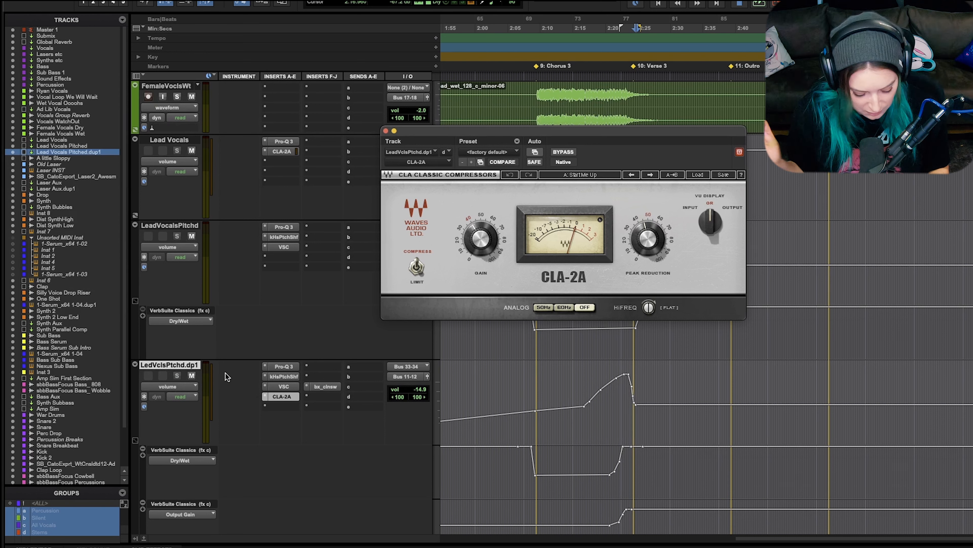
pyautogui.hotkey('shift', 'c')
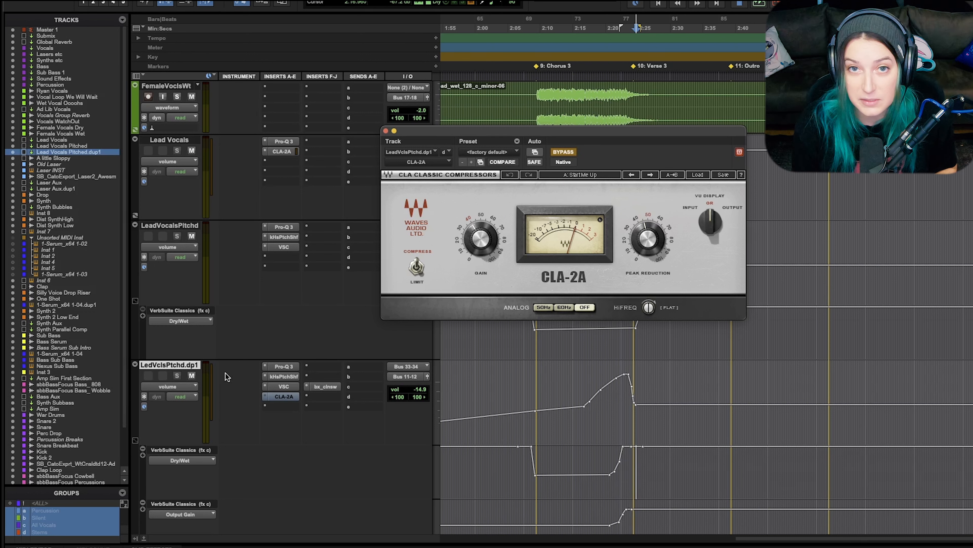
pyautogui.hotkey('shift', 'c')
pyautogui.hotkey('shift', 'c')
pyautogui.hotkey('shift', 'c')
pyautogui.hotkey('shift', 'c')
# Repeatedly toggle the bypass of only the reverb plug-ins on the selected Lead Vocals Pitched.dup1 track
pyautogui.hotkey('shift', 'v')
pyautogui.hotkey('shift', 'v')
pyautogui.hotkey('shift', 'v')
pyautogui.hotkey('shift', 'v')
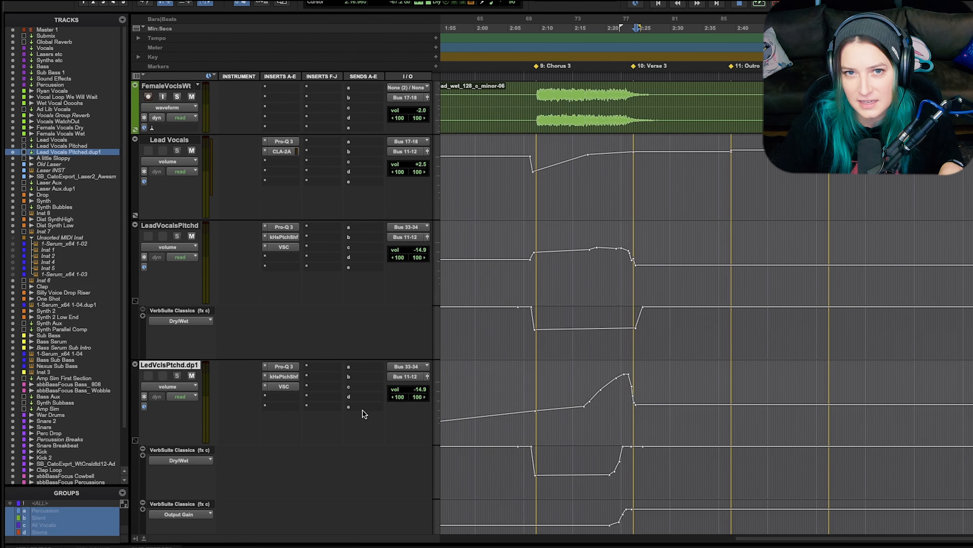
# Examine the plug-in automation settings of VerbSuite Classics on Lead Vocals Pitched.dup1 and close the plug-in without changes
pyautogui.click(286, 386)
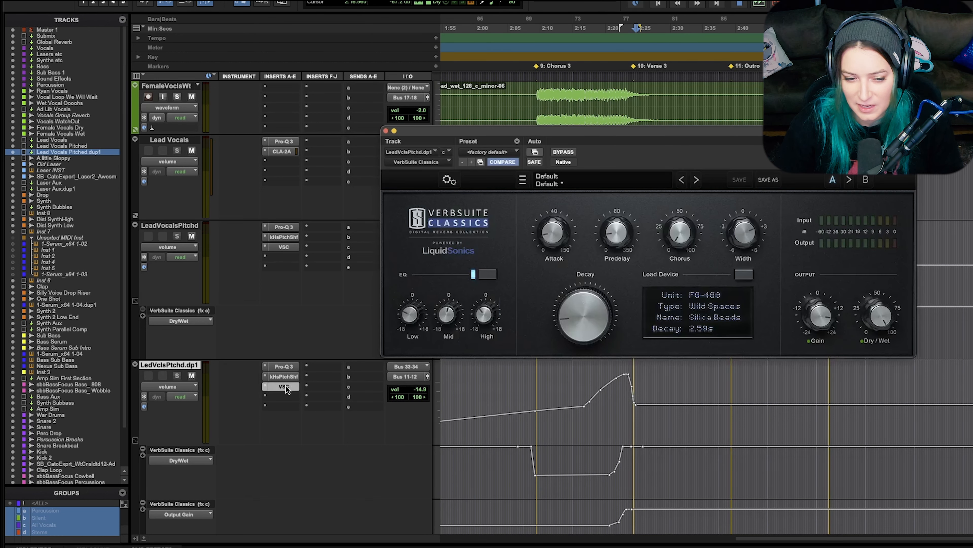
pyautogui.click(535, 152)
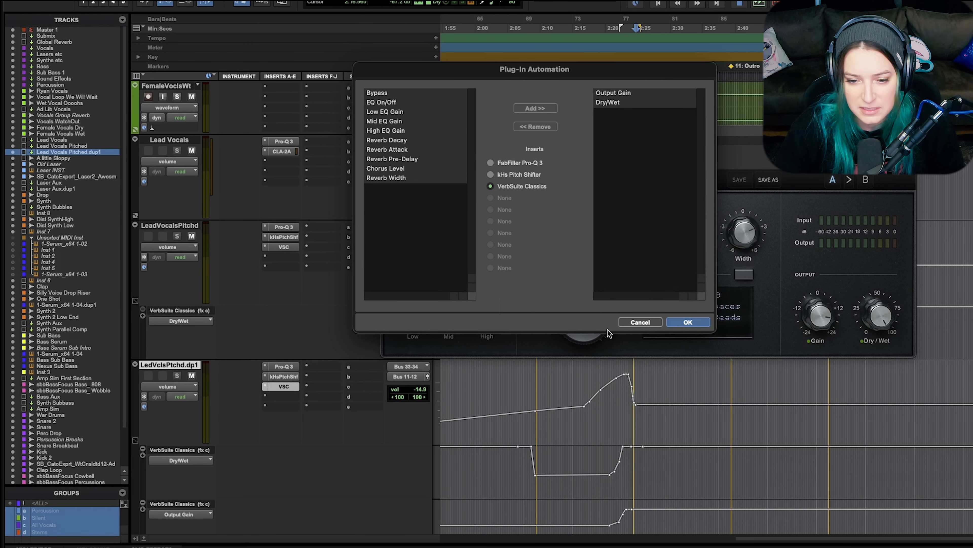
pyautogui.click(640, 322)
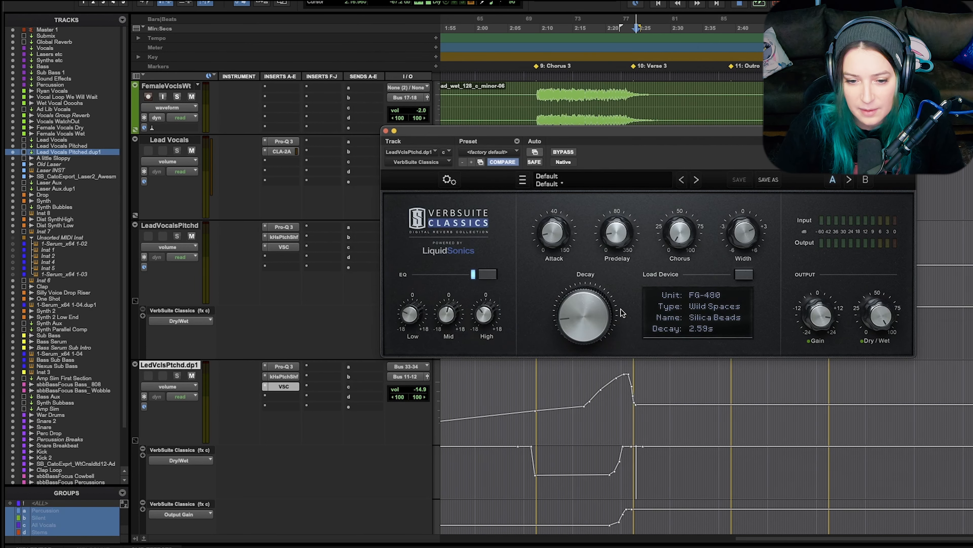
pyautogui.click(388, 133)
# Insert the multichannel EQ3 7-Band (stereo) plug-in in slot D of Lead Vocals Pitched.dup1
pyautogui.scroll(-3, 524, 414)
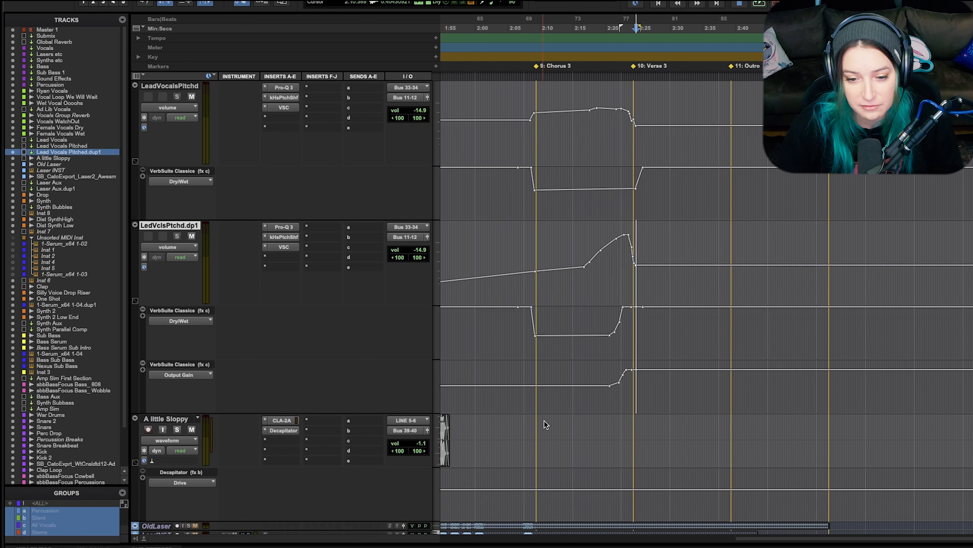
pyautogui.click(614, 327)
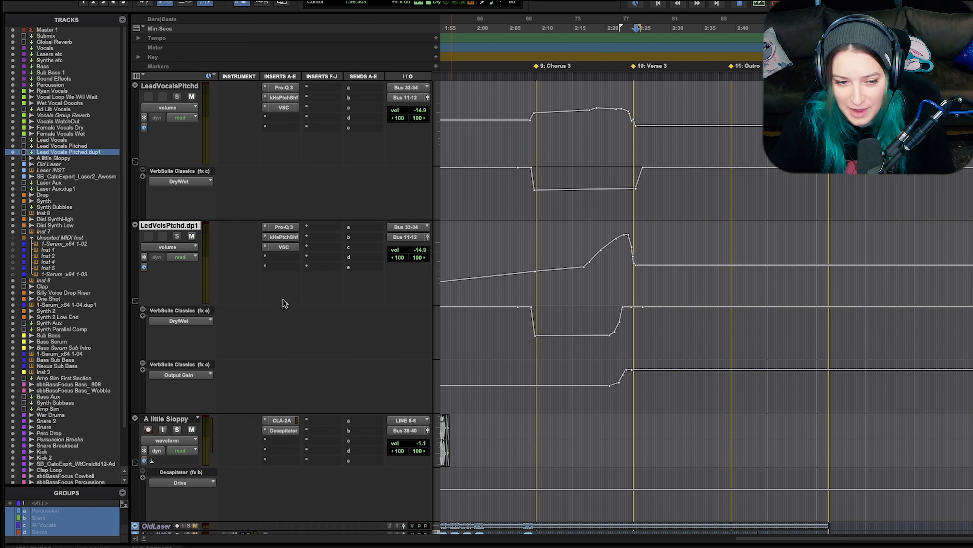
pyautogui.click(272, 258)
pyautogui.moveTo(334, 258)
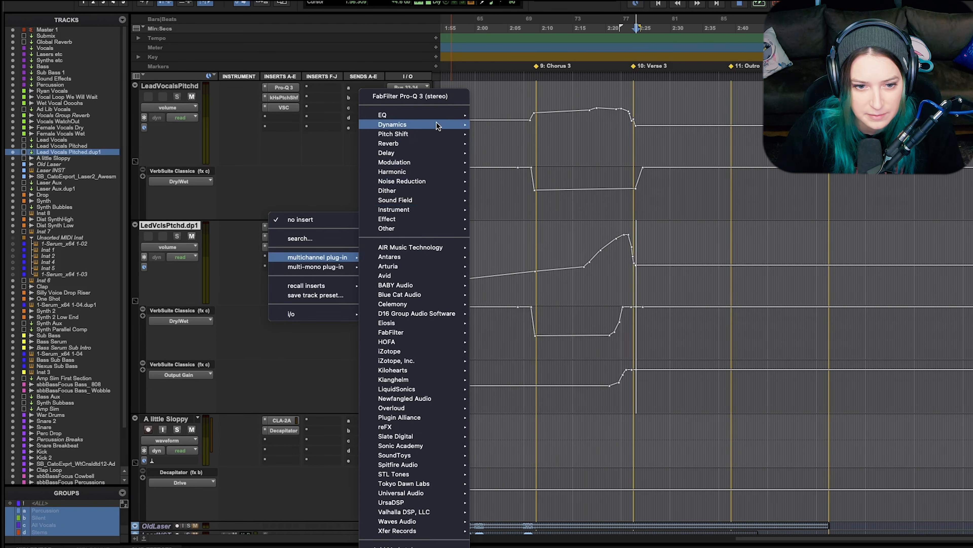
pyautogui.moveTo(441, 115)
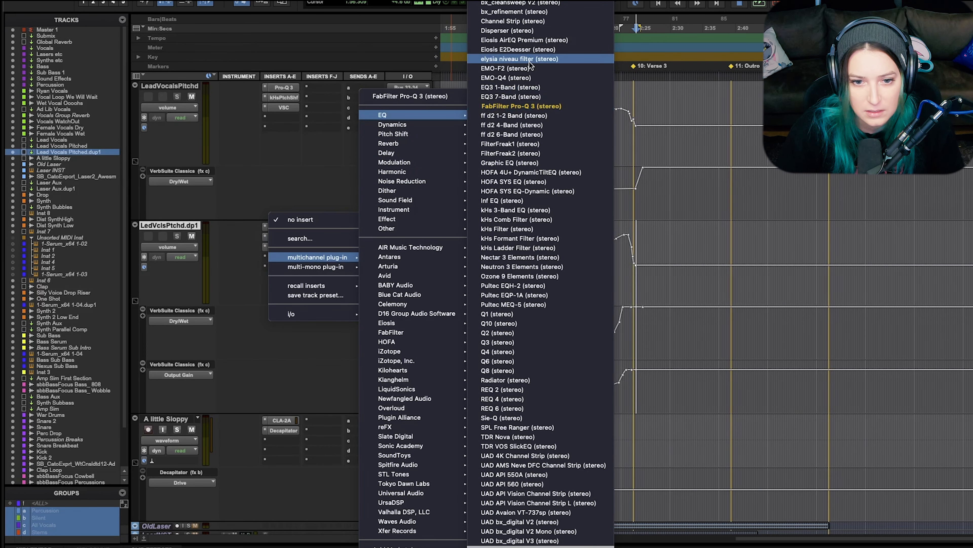
pyautogui.click(529, 96)
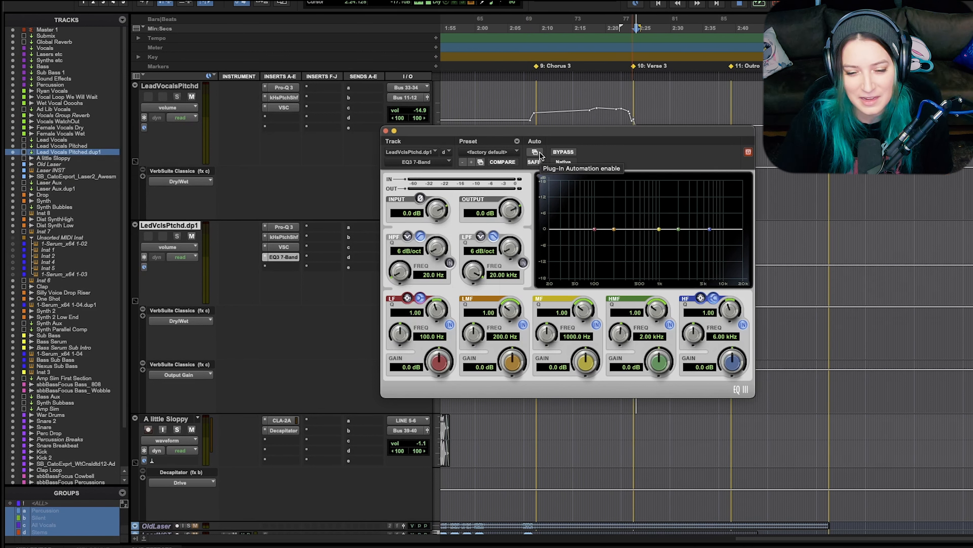
# Enable automation for EQ3 7-Band's High-Mid Band Gain straight from its knob and show its automation lane under the track
pyautogui.rightClick(657, 365)
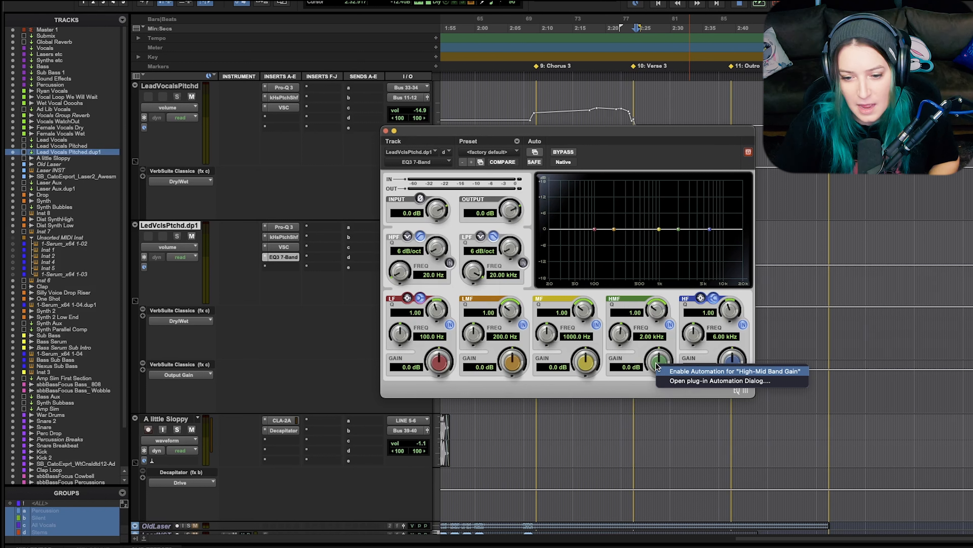
pyautogui.click(682, 371)
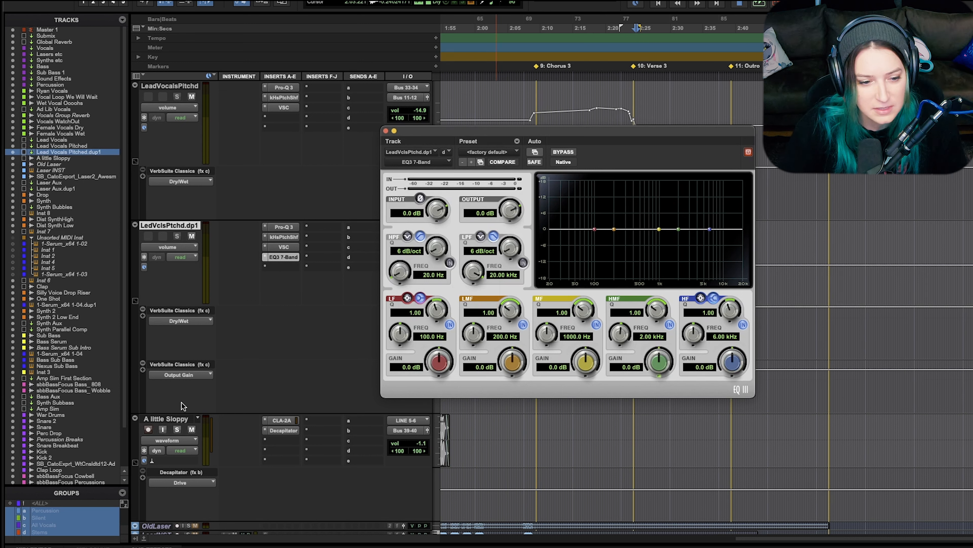
pyautogui.click(143, 369)
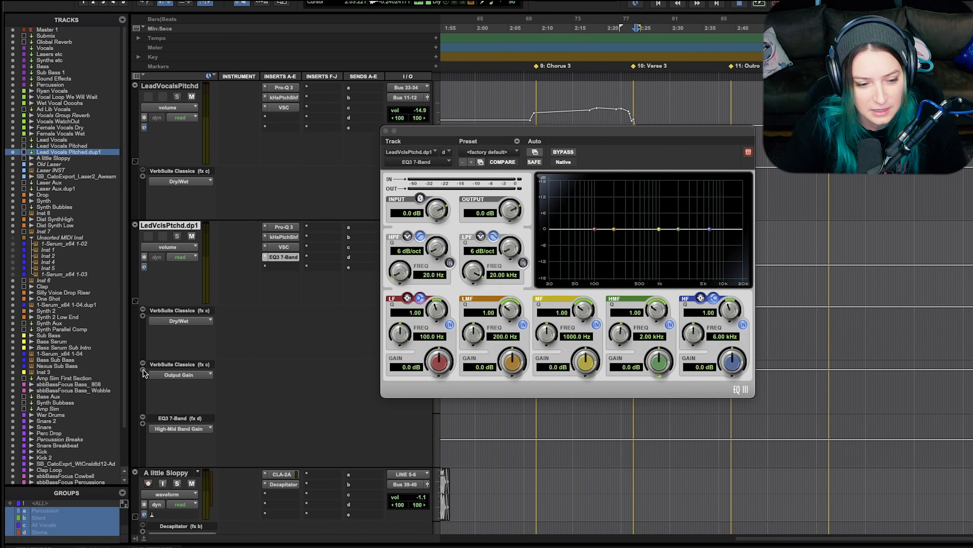
pyautogui.click(176, 428)
pyautogui.moveTo(177, 431)
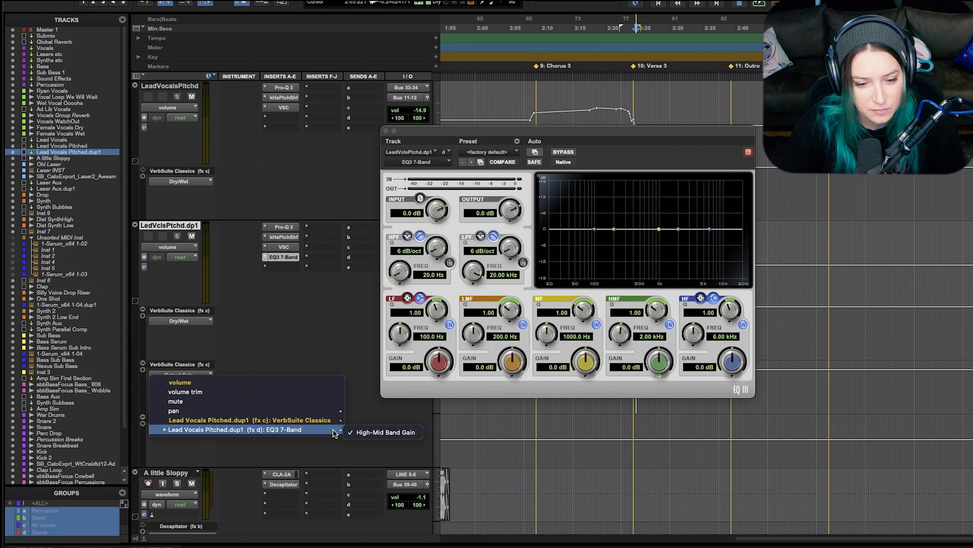
pyautogui.click(390, 433)
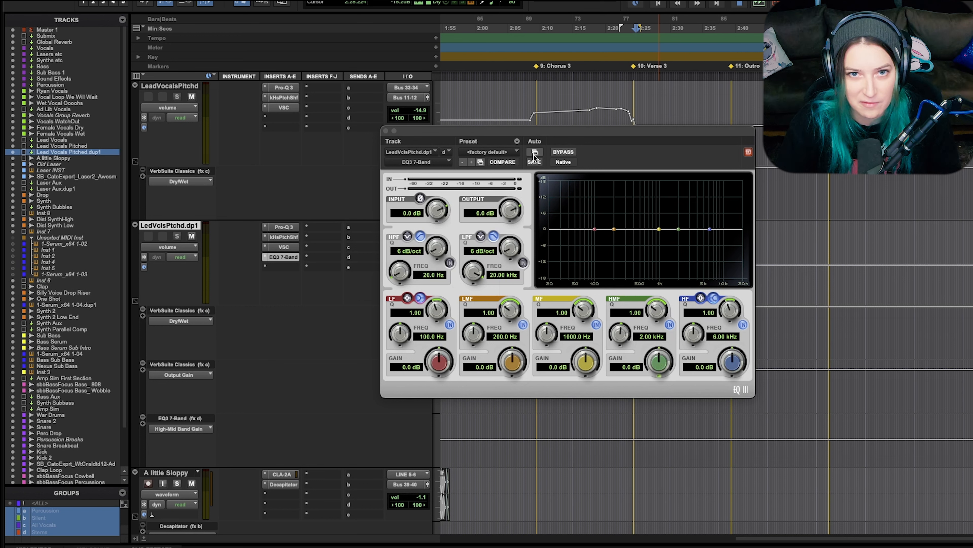
# Disable automation for the High-Mid Band Gain, and reset slot D of Lead Vocals Pitched.dup1 to no insert, closing the plug-in window
pyautogui.rightClick(659, 364)
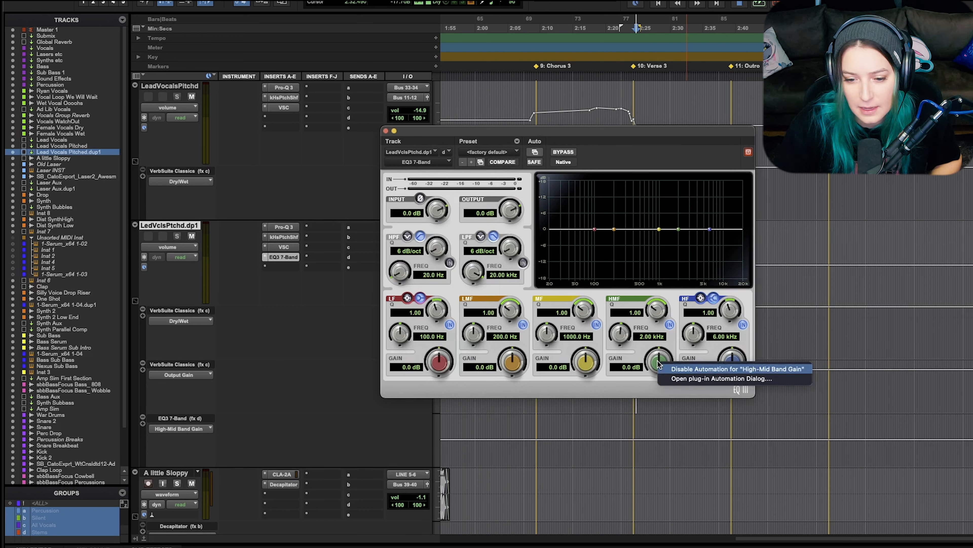
pyautogui.click(675, 369)
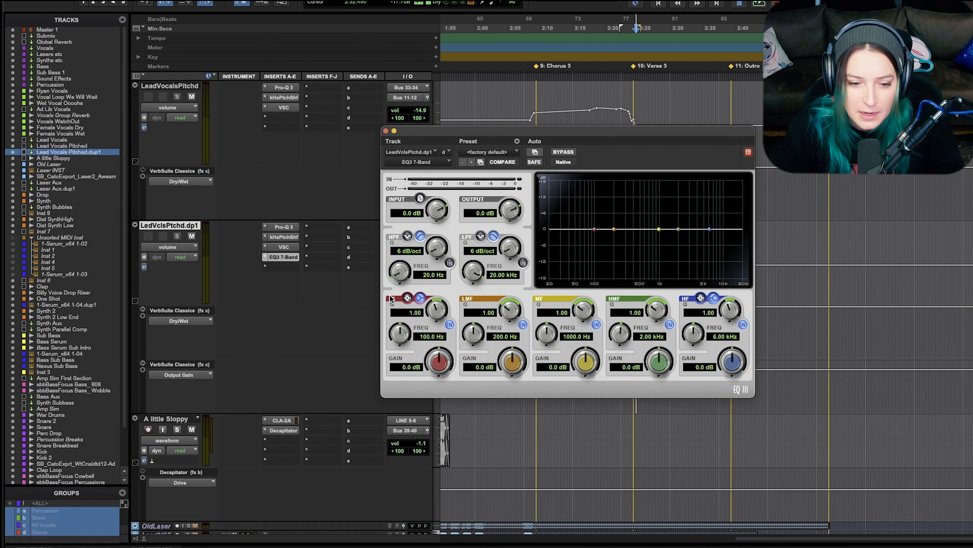
pyautogui.click(266, 258)
pyautogui.click(283, 221)
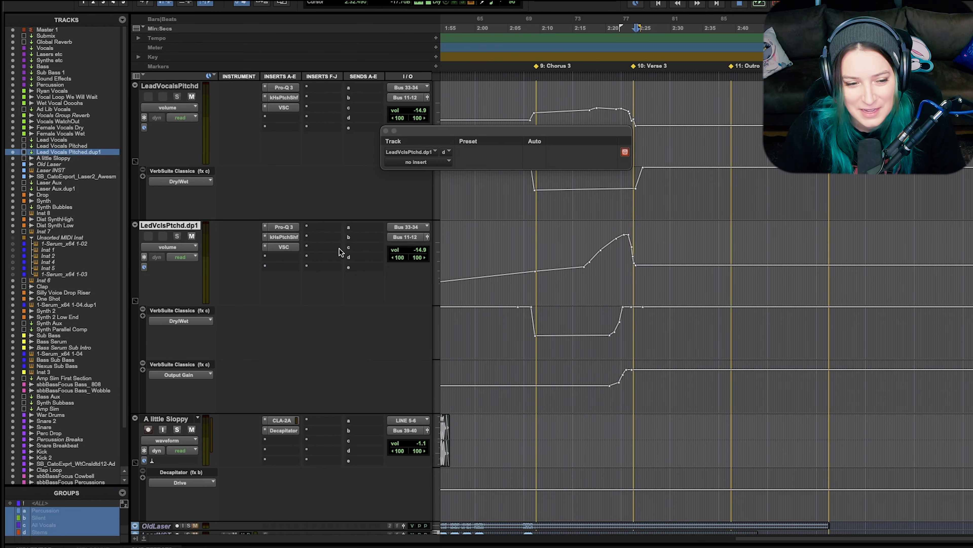
pyautogui.click(386, 131)
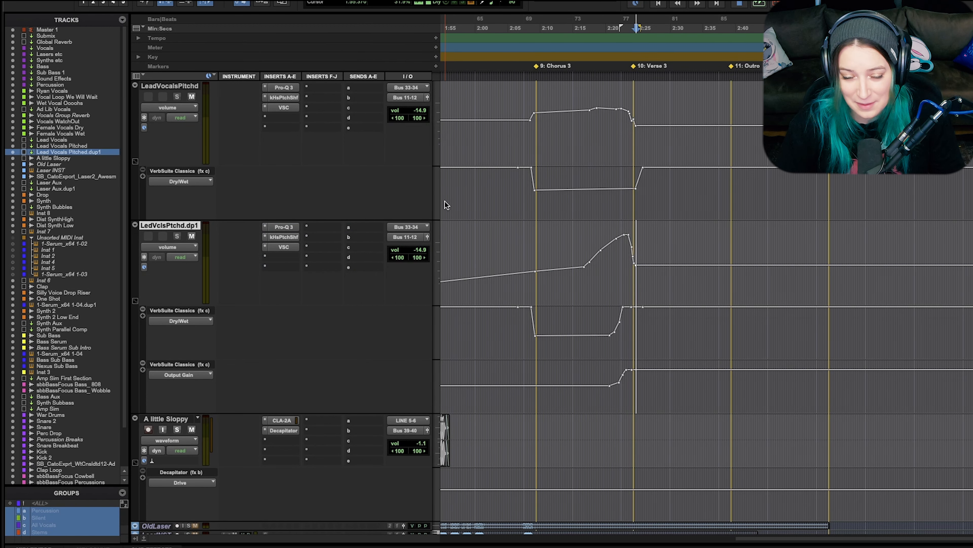